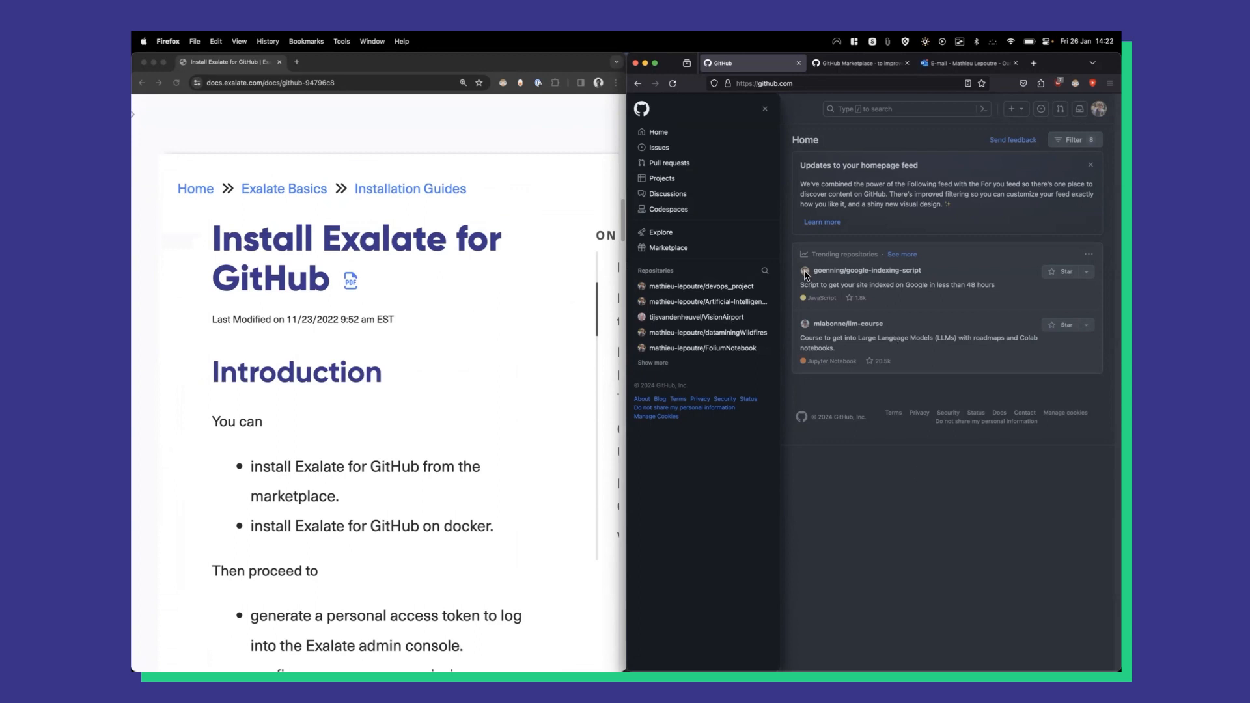
Close GitHub's navigation drawer and scroll the Exalate guide to 'Install Exalate from the Marketplace'.
{"action": "left_click", "coordinate": [913, 482]}
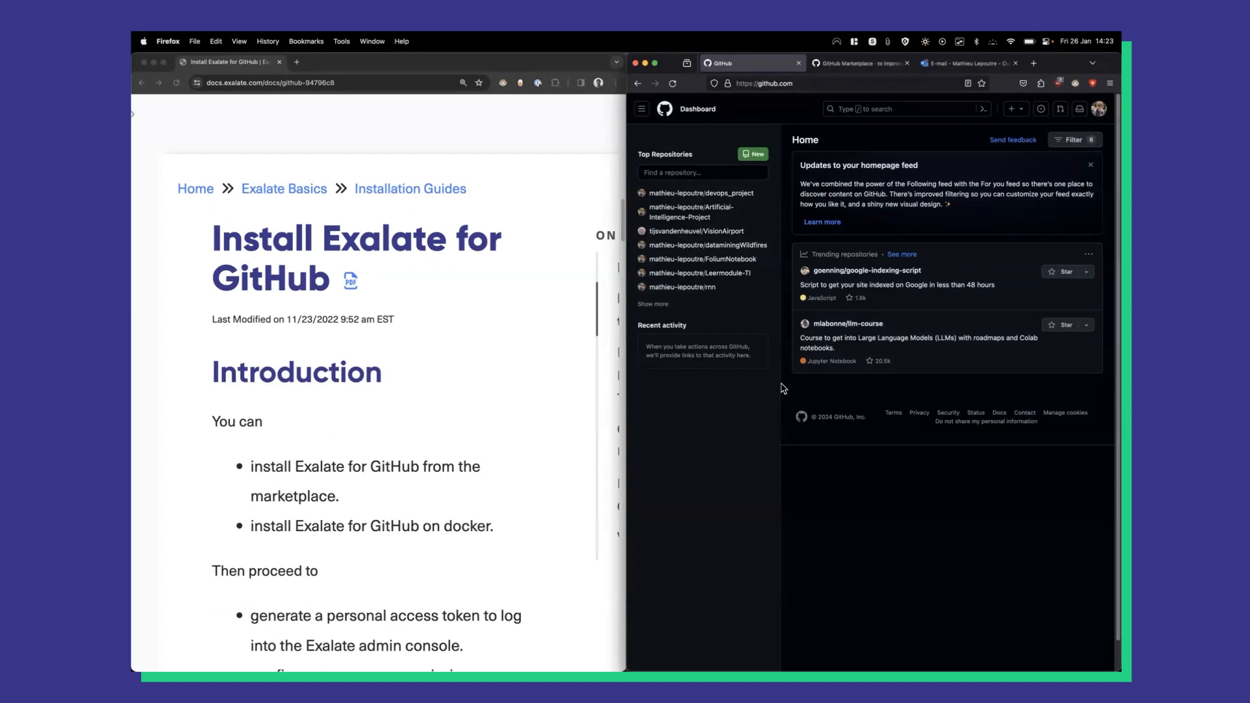
{"action": "left_click", "coordinate": [371, 365]}
{"action": "scroll", "coordinate": [376, 355], "scroll_direction": "down", "scroll_amount": 5}
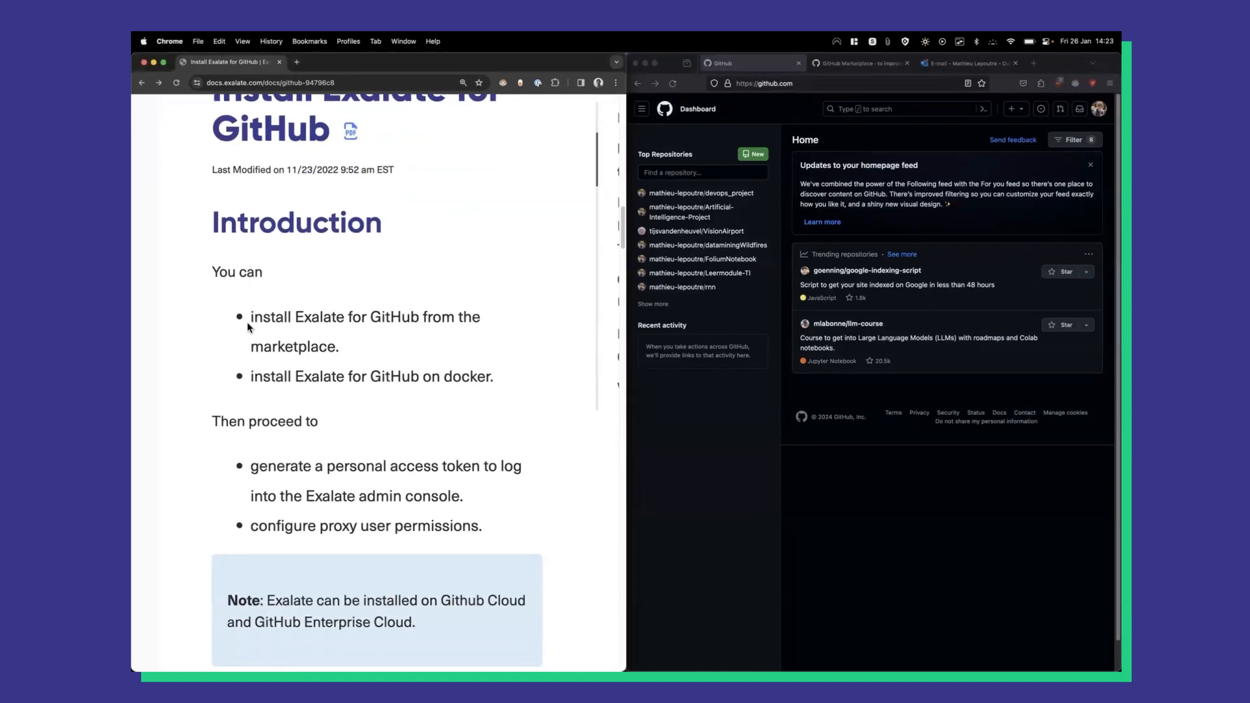
{"action": "left_click_drag", "start_coordinate": [252, 319], "coordinate": [309, 369]}
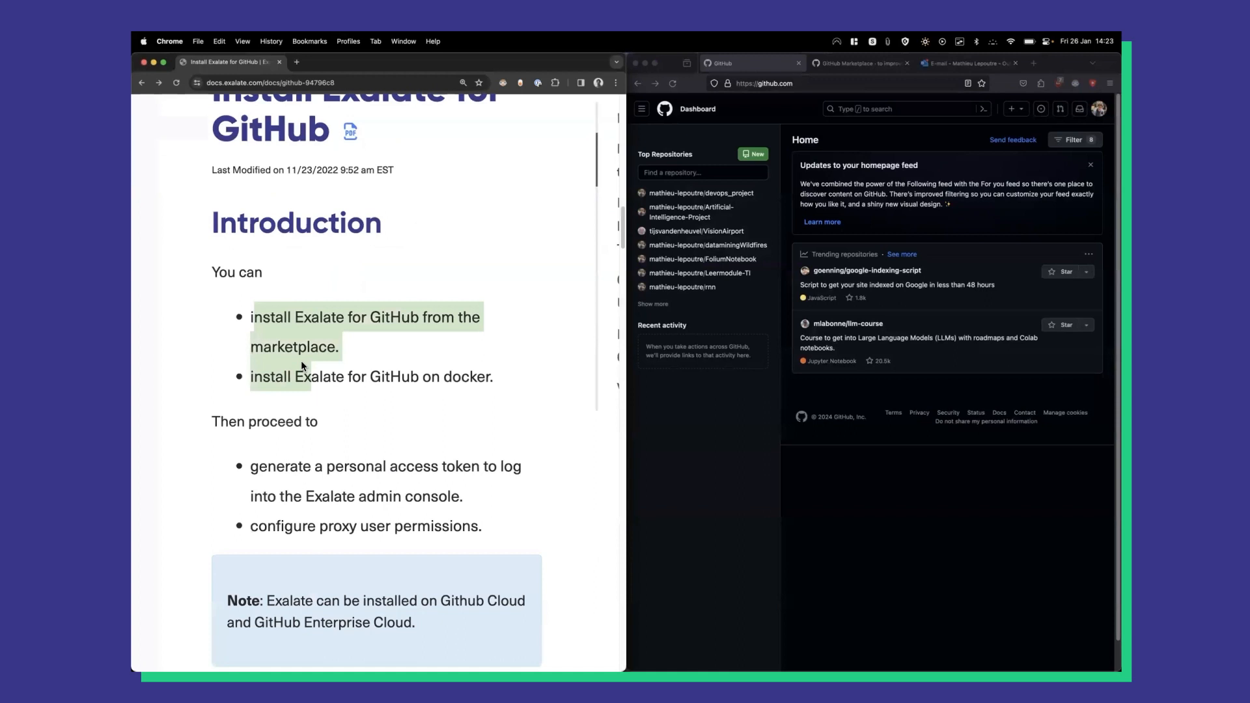
{"action": "scroll", "coordinate": [301, 361], "scroll_direction": "down", "scroll_amount": 10}
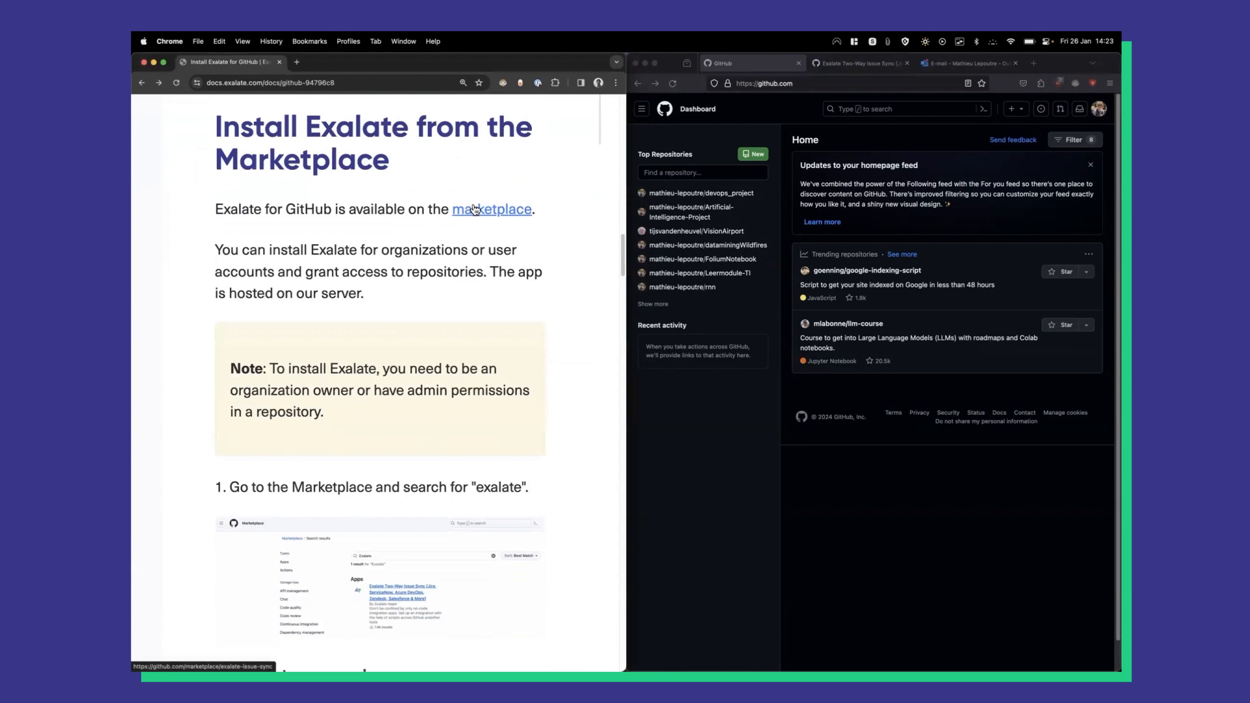
Open the Exalate Two-Way Issue Sync Marketplace listing and choose 'Install it for free' for the $0 plan.
{"action": "left_click", "coordinate": [831, 65]}
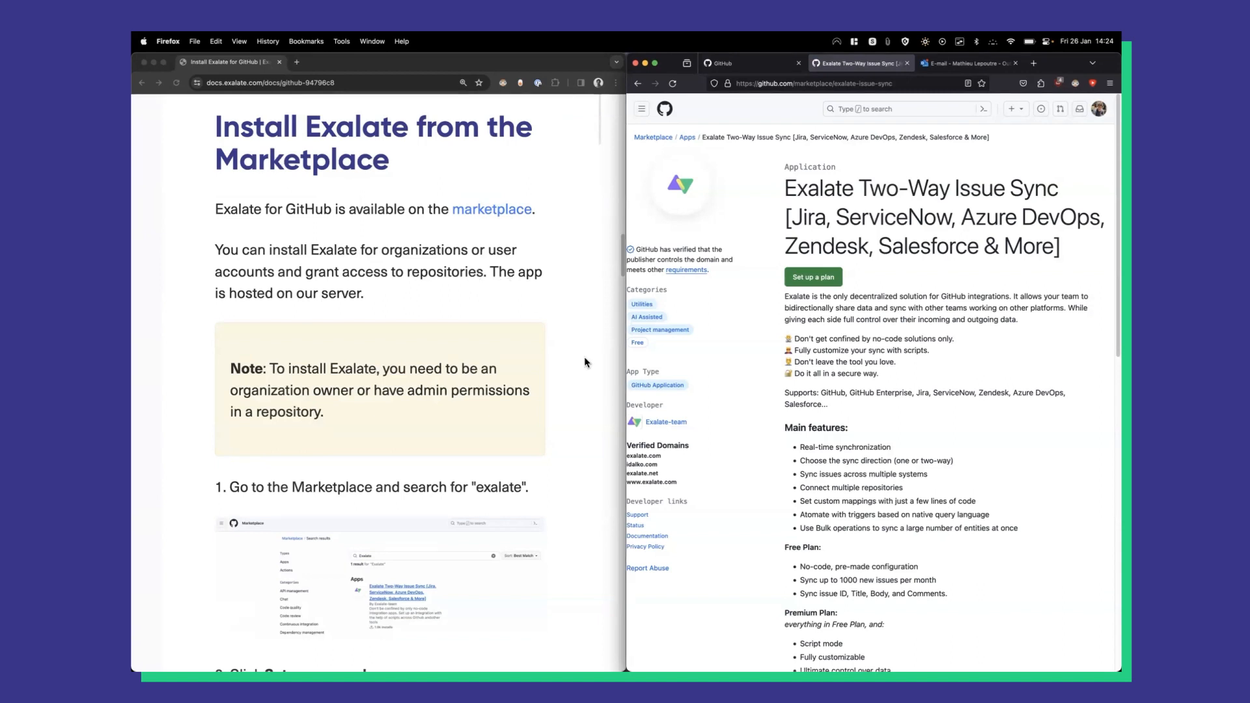
{"action": "scroll", "coordinate": [584, 363], "scroll_direction": "down", "scroll_amount": 10}
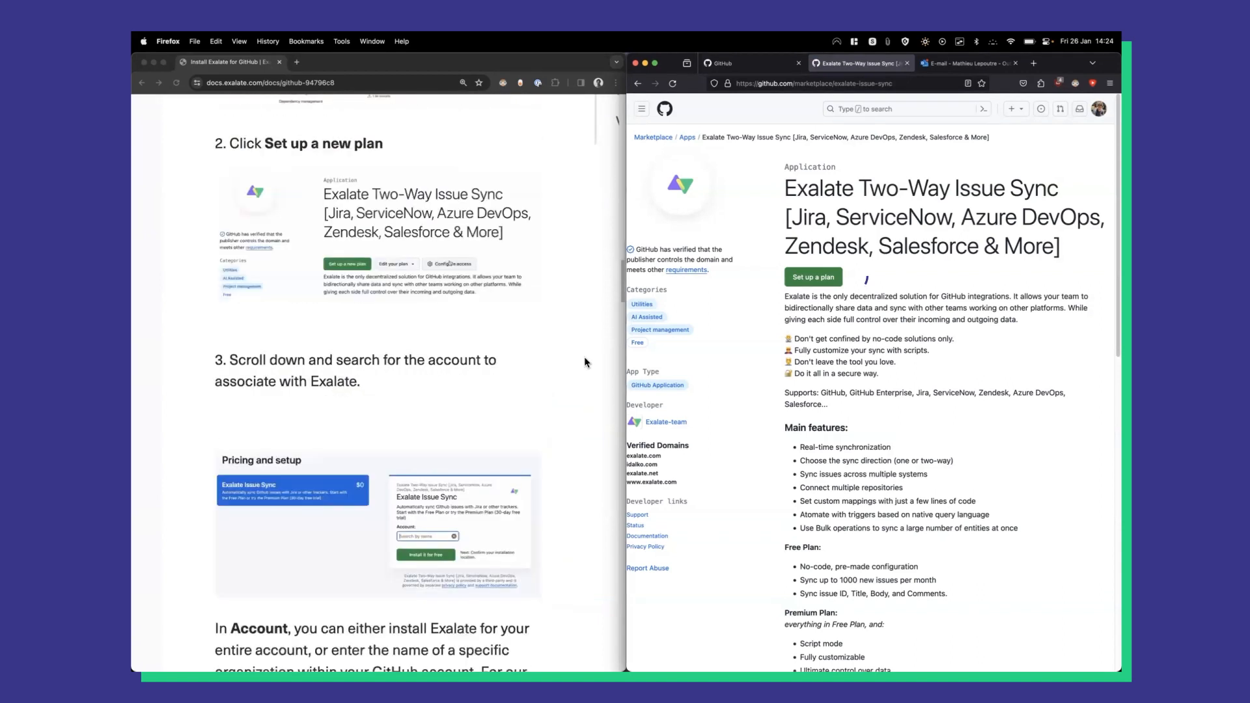
{"action": "left_click", "coordinate": [817, 278]}
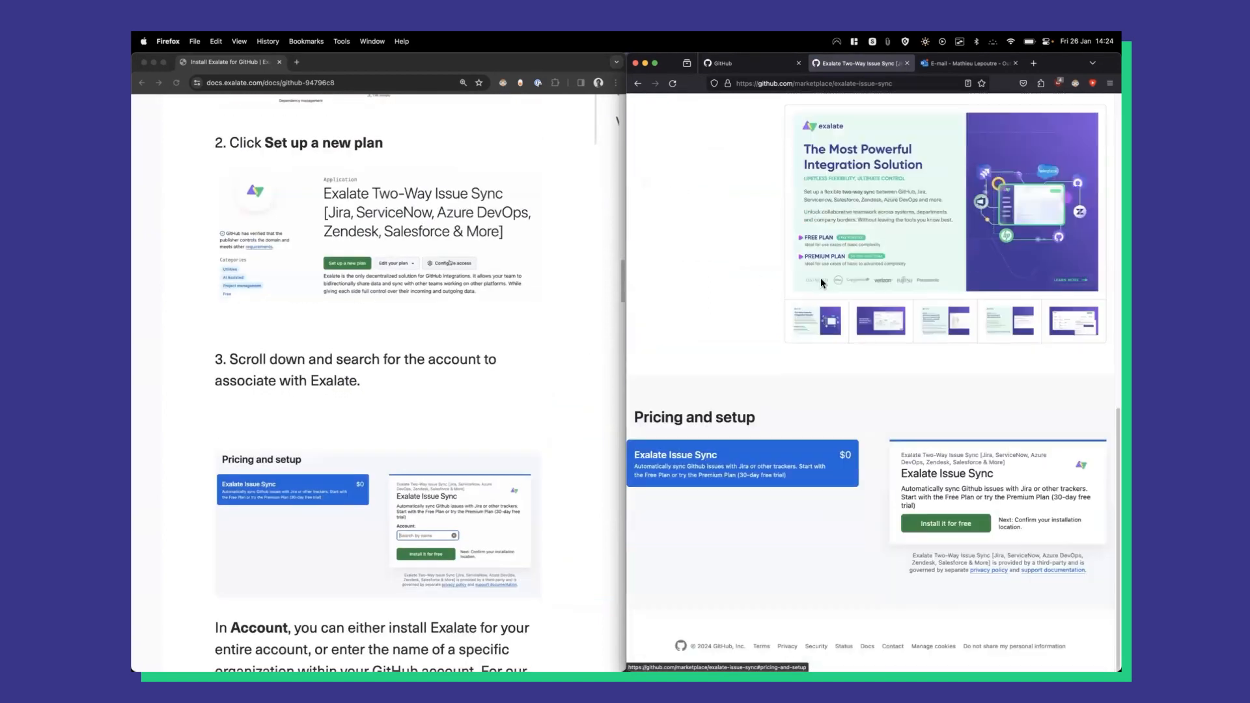
{"action": "left_click", "coordinate": [938, 526]}
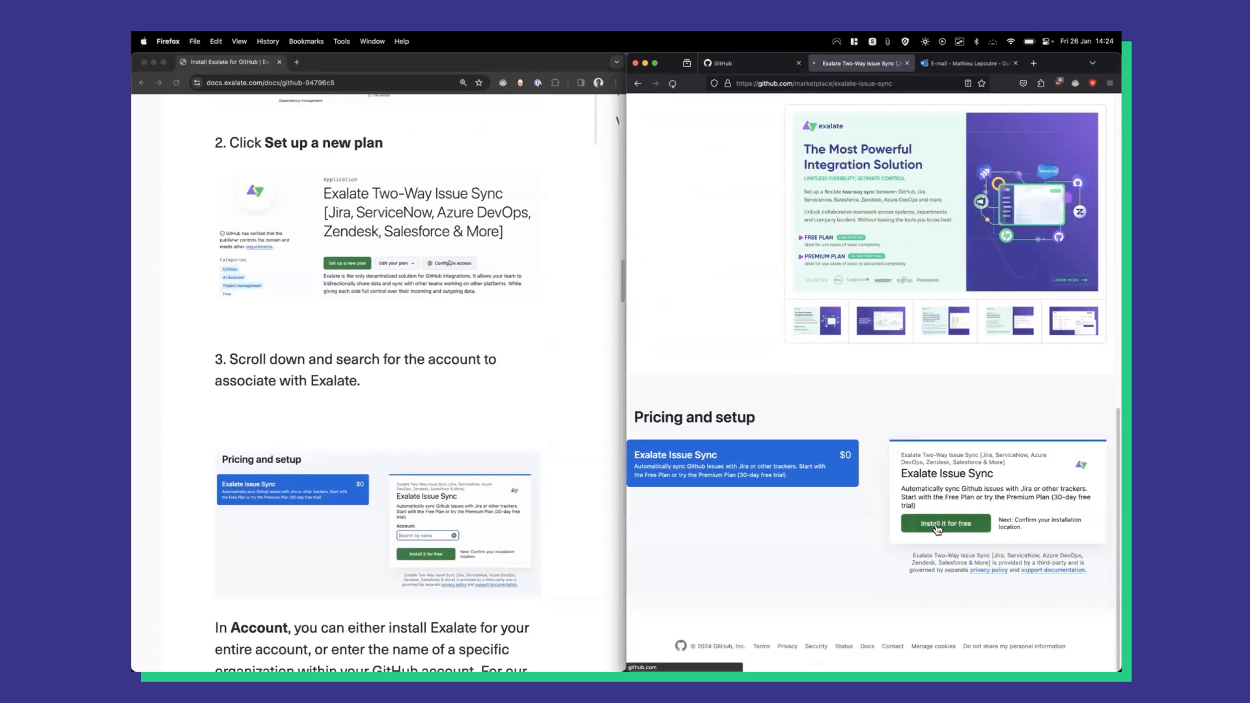
Fill in the billing first and last name, address, city and country, then save them.
{"action": "scroll", "coordinate": [603, 338], "scroll_direction": "down", "scroll_amount": 4}
{"action": "left_click", "coordinate": [942, 393]}
{"action": "key", "text": "Tab"}
{"action": "key", "text": "Tab"}
{"action": "type", "text": "Exalate"}
{"action": "key", "text": "Tab"}
{"action": "key", "text": "Tab"}
{"action": "type", "text": "Boechout"}
{"action": "key", "text": "Tab"}
{"action": "type", "text": "Belgium"}
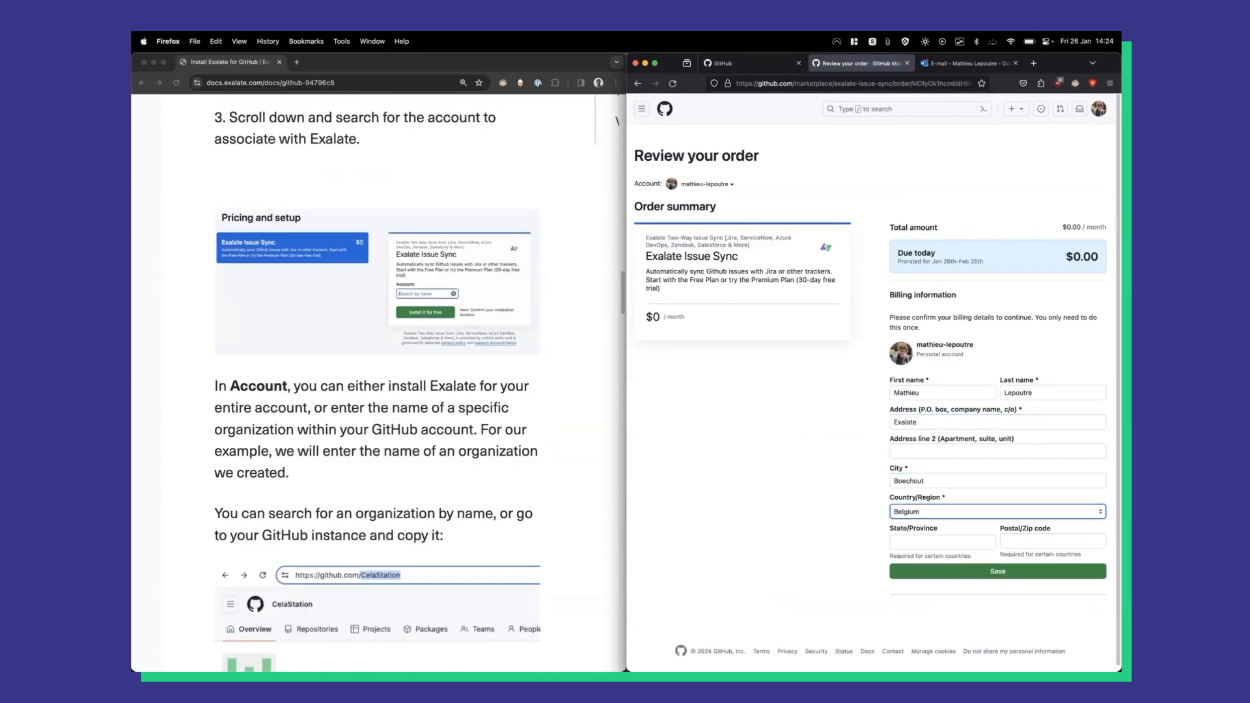
{"action": "left_click", "coordinate": [987, 573]}
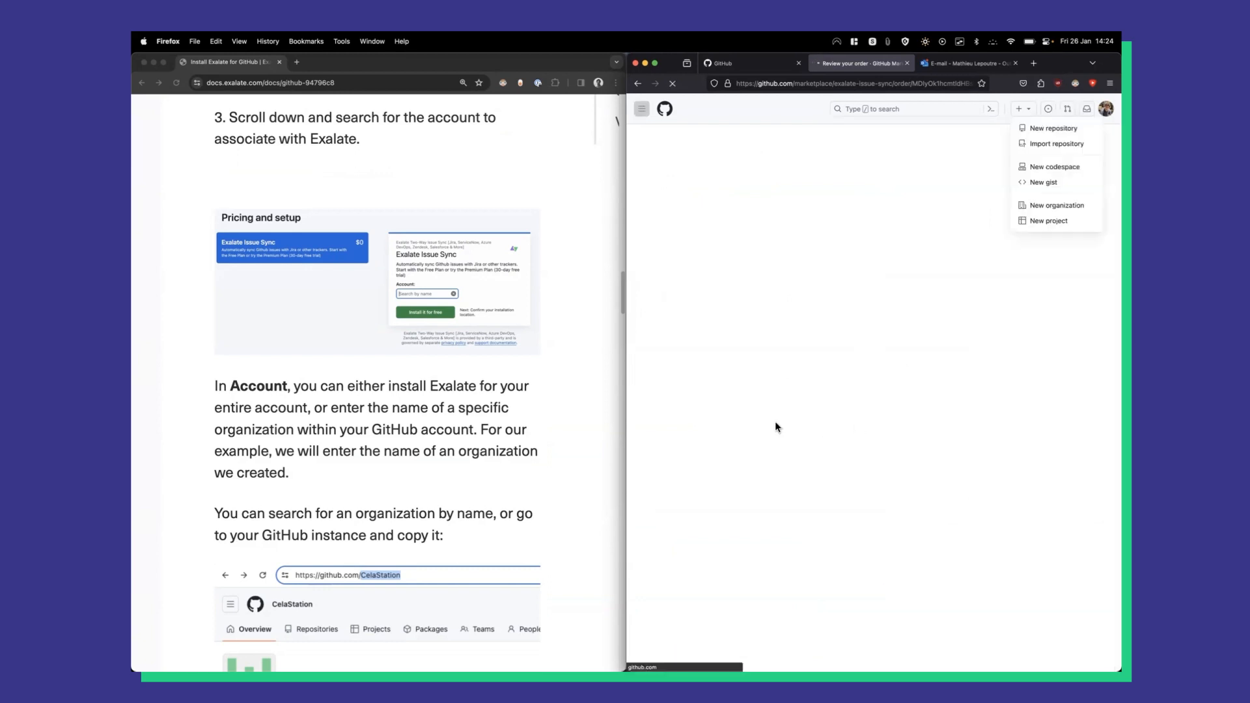
Complete the $0 order and begin the Exalate Issue Sync installation.
{"action": "scroll", "coordinate": [582, 325], "scroll_direction": "down", "scroll_amount": 10}
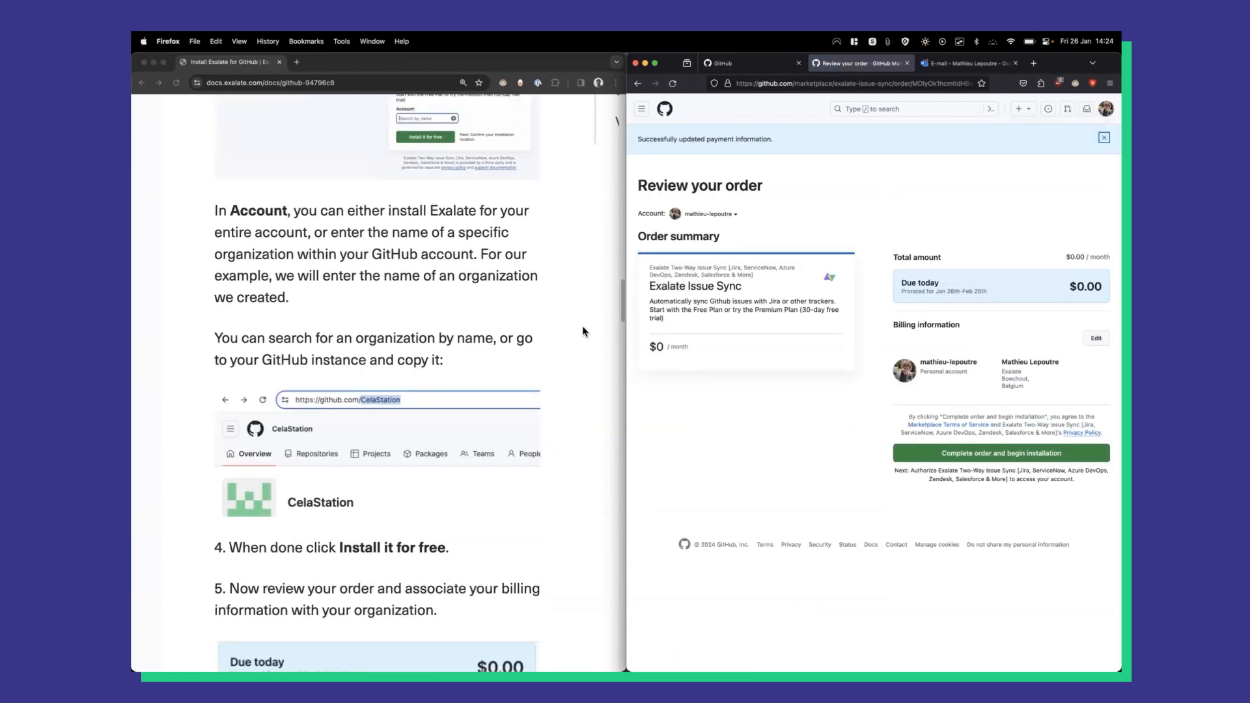
{"action": "scroll", "coordinate": [615, 362], "scroll_direction": "down", "scroll_amount": 1}
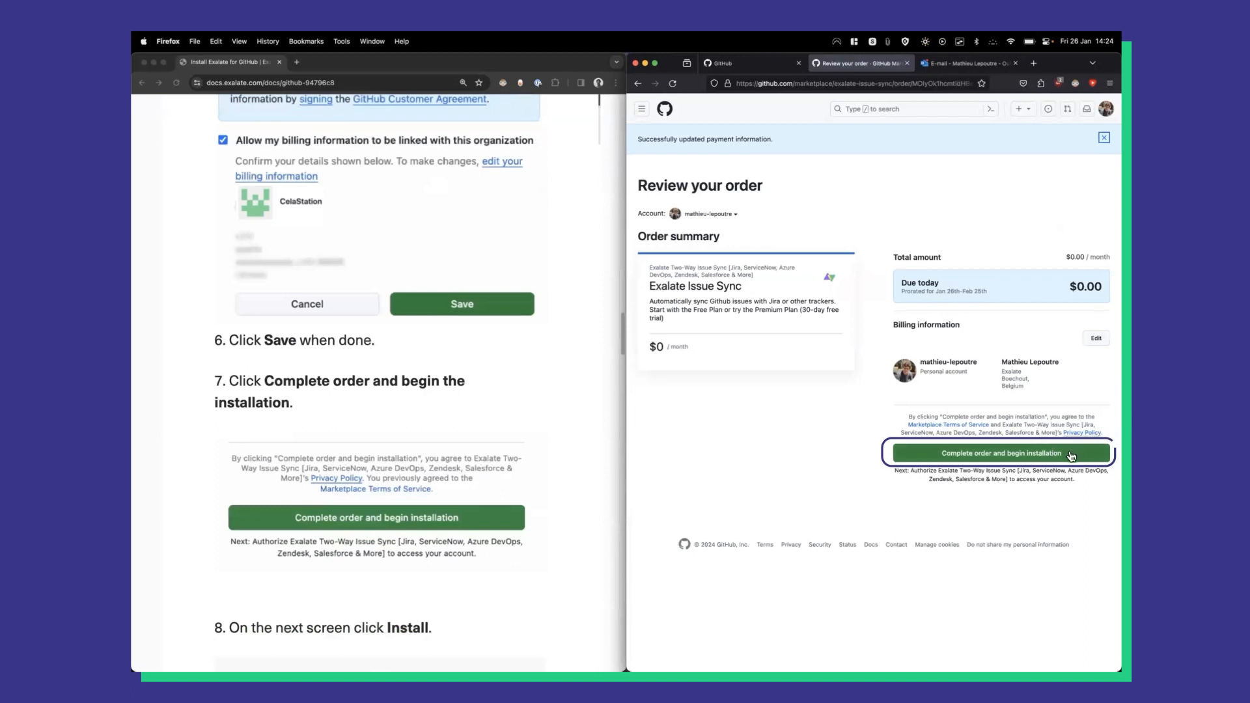
{"action": "left_click", "coordinate": [1076, 455]}
{"action": "scroll", "coordinate": [547, 368], "scroll_direction": "down", "scroll_amount": 2}
{"action": "scroll", "coordinate": [551, 368], "scroll_direction": "down", "scroll_amount": 5}
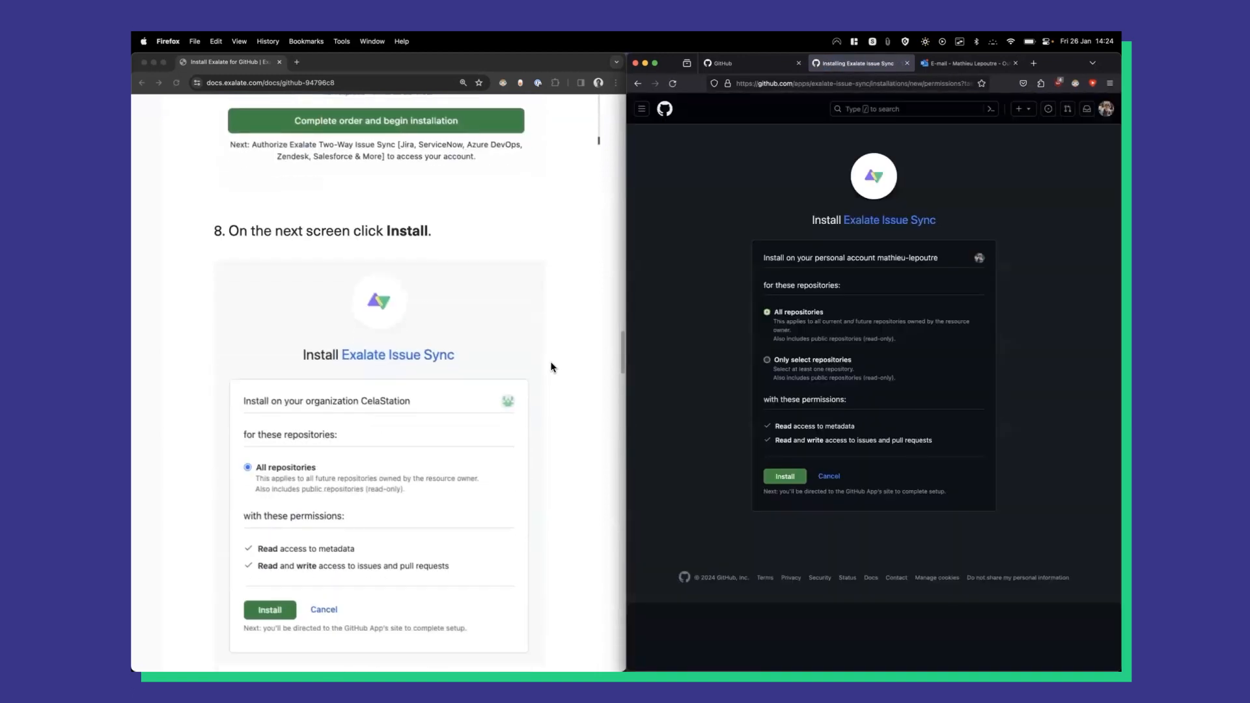
Install Exalate Issue Sync on the personal account with 'All repositories' access.
{"action": "scroll", "coordinate": [551, 367], "scroll_direction": "down", "scroll_amount": 2}
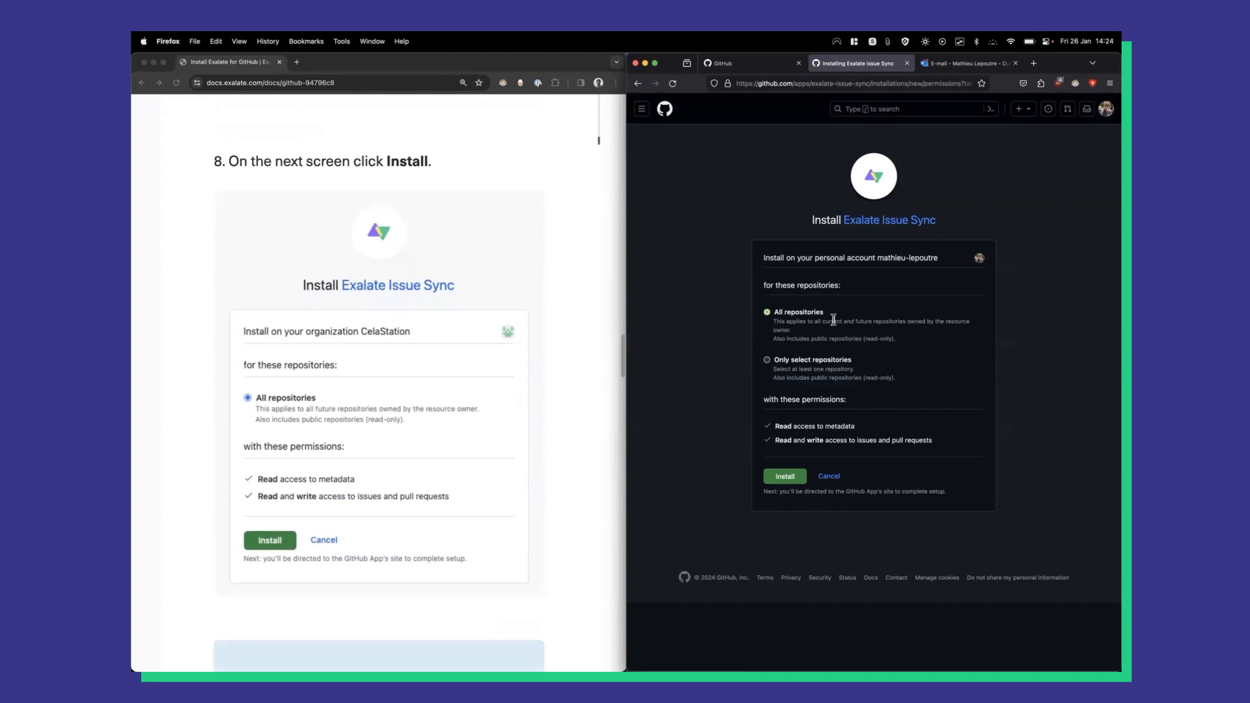
{"action": "left_click", "coordinate": [818, 362]}
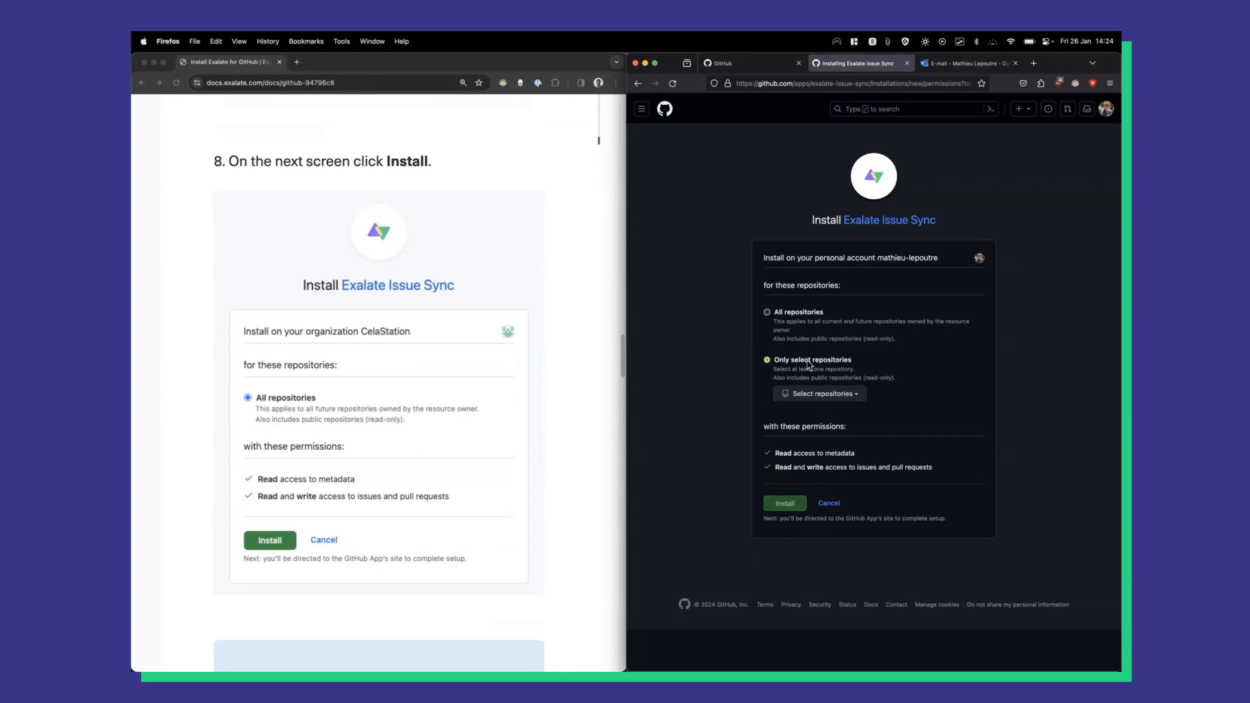
{"action": "left_click", "coordinate": [826, 394]}
{"action": "left_click", "coordinate": [750, 383]}
{"action": "left_click", "coordinate": [791, 316]}
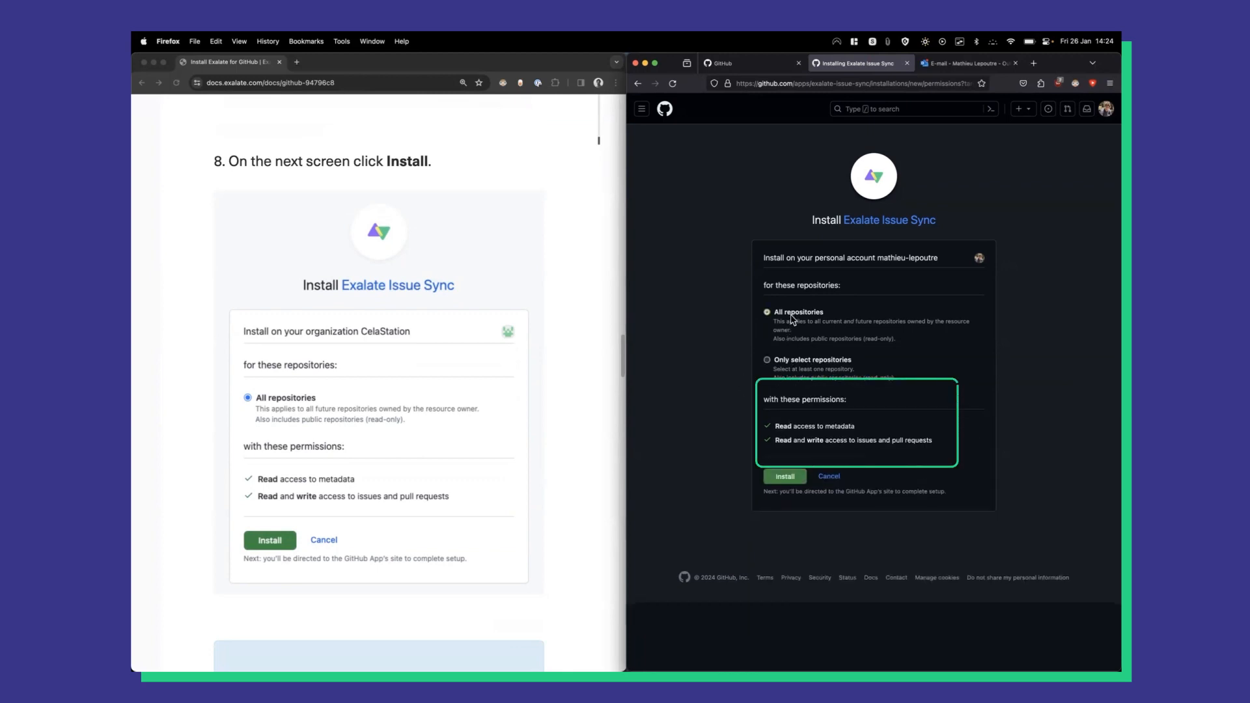
{"action": "left_click", "coordinate": [780, 472]}
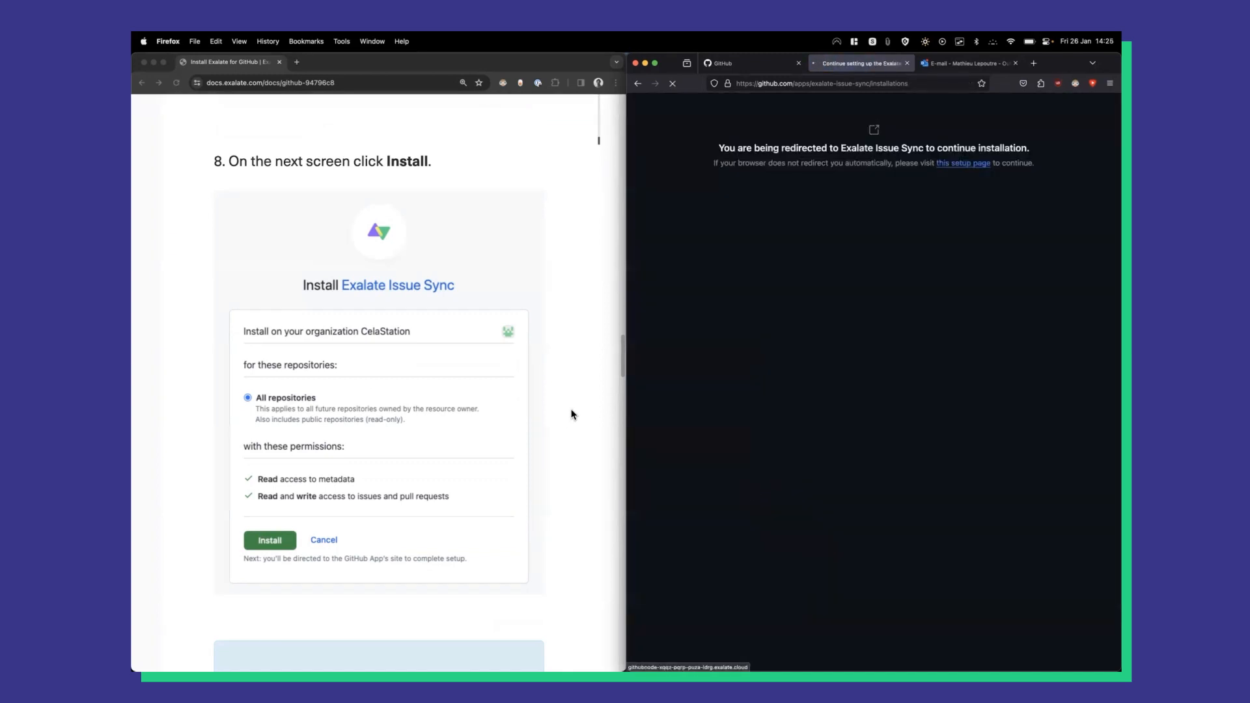
Authorize Exalate Issue Sync and follow the install guide while the Exalate Registration page loads.
{"action": "scroll", "coordinate": [573, 414], "scroll_direction": "down", "scroll_amount": 6}
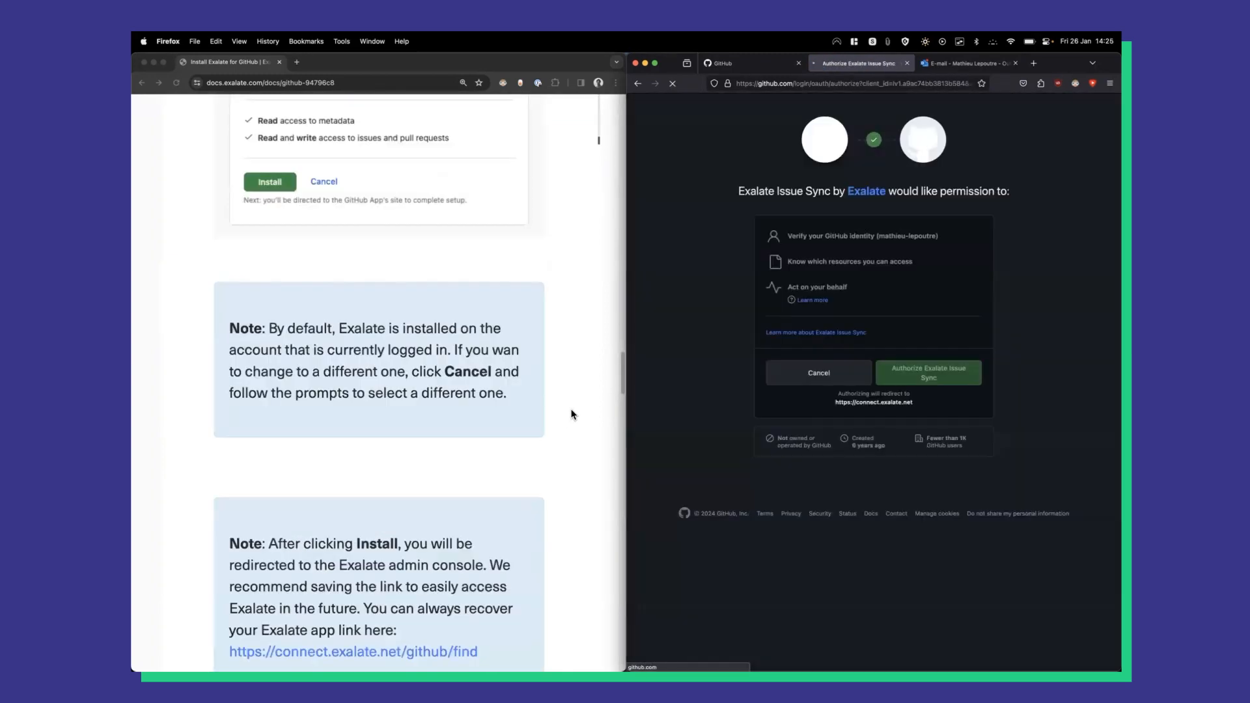
{"action": "scroll", "coordinate": [572, 414], "scroll_direction": "down", "scroll_amount": 2}
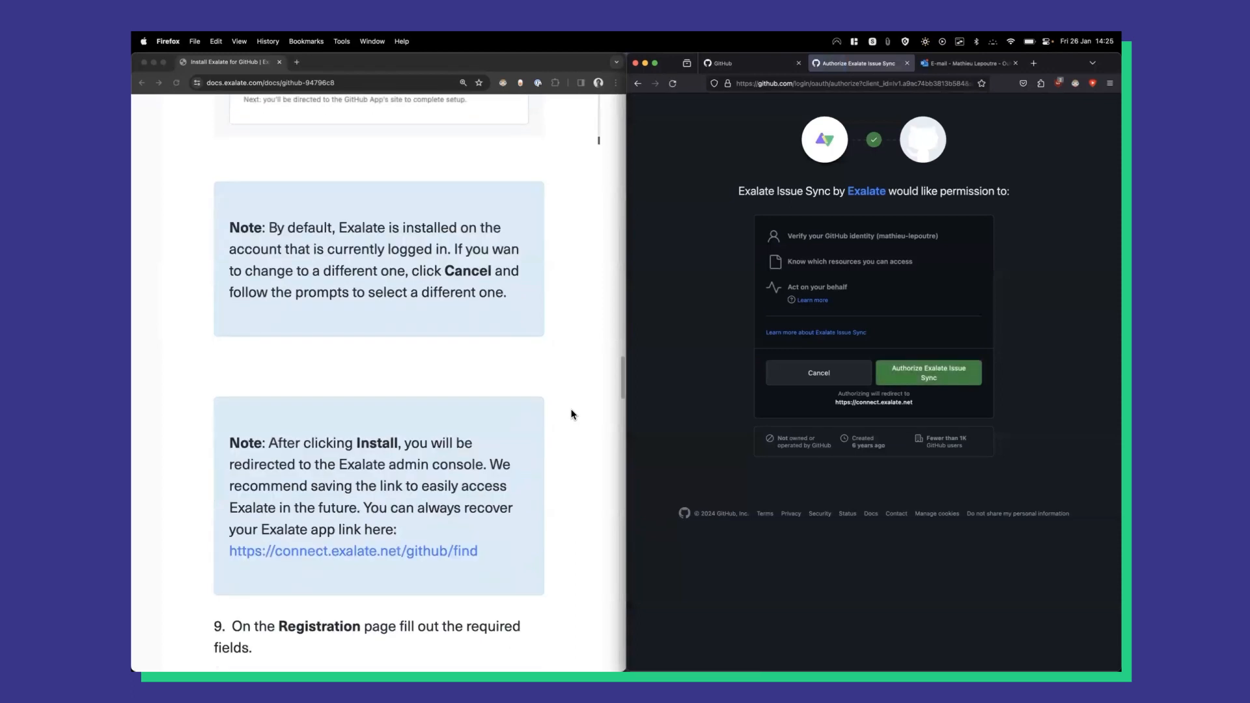
{"action": "left_click", "coordinate": [929, 373]}
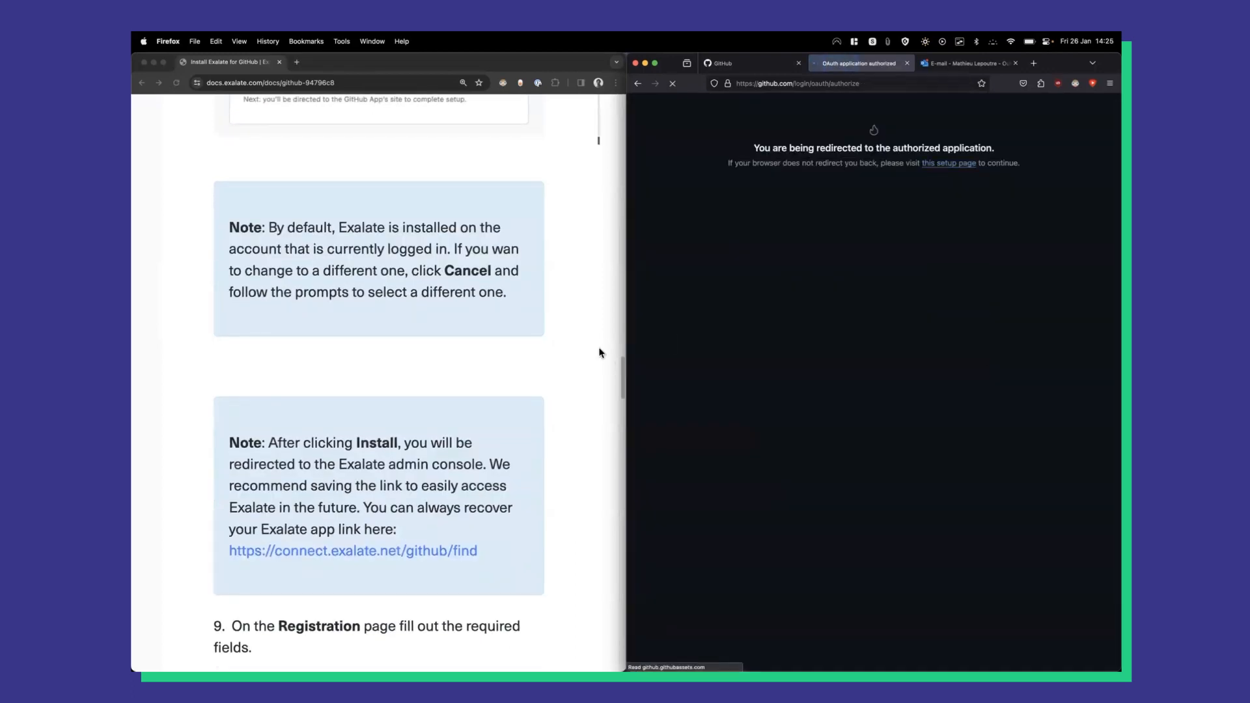
{"action": "scroll", "coordinate": [600, 352], "scroll_direction": "down", "scroll_amount": 3}
{"action": "scroll", "coordinate": [563, 321], "scroll_direction": "up", "scroll_amount": 3}
{"action": "scroll", "coordinate": [568, 321], "scroll_direction": "down", "scroll_amount": 3}
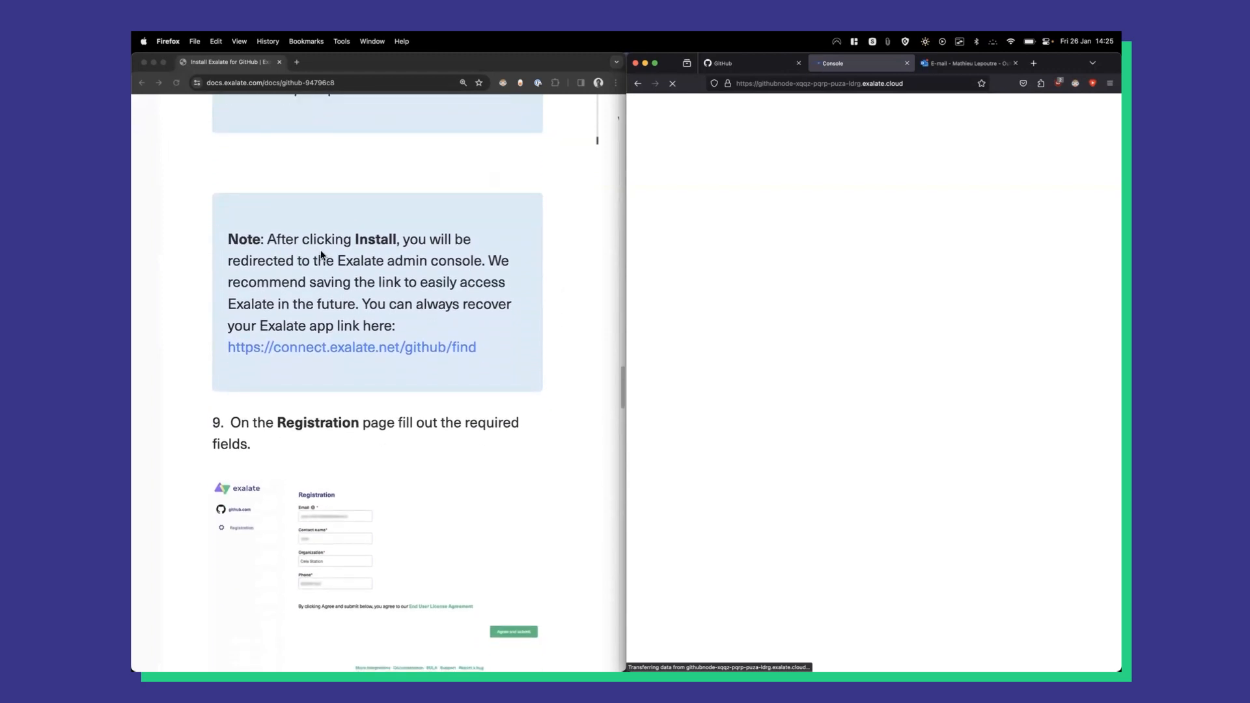
{"action": "left_click", "coordinate": [233, 264]}
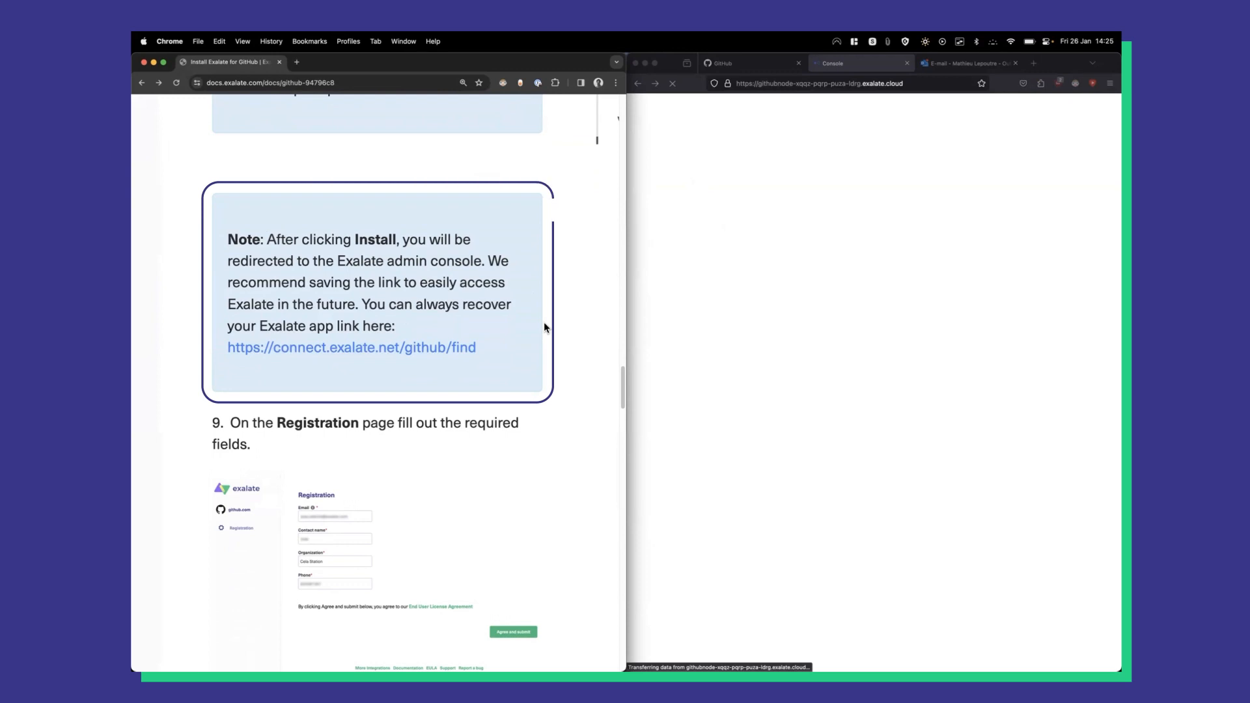
{"action": "scroll", "coordinate": [544, 323], "scroll_direction": "down", "scroll_amount": 5}
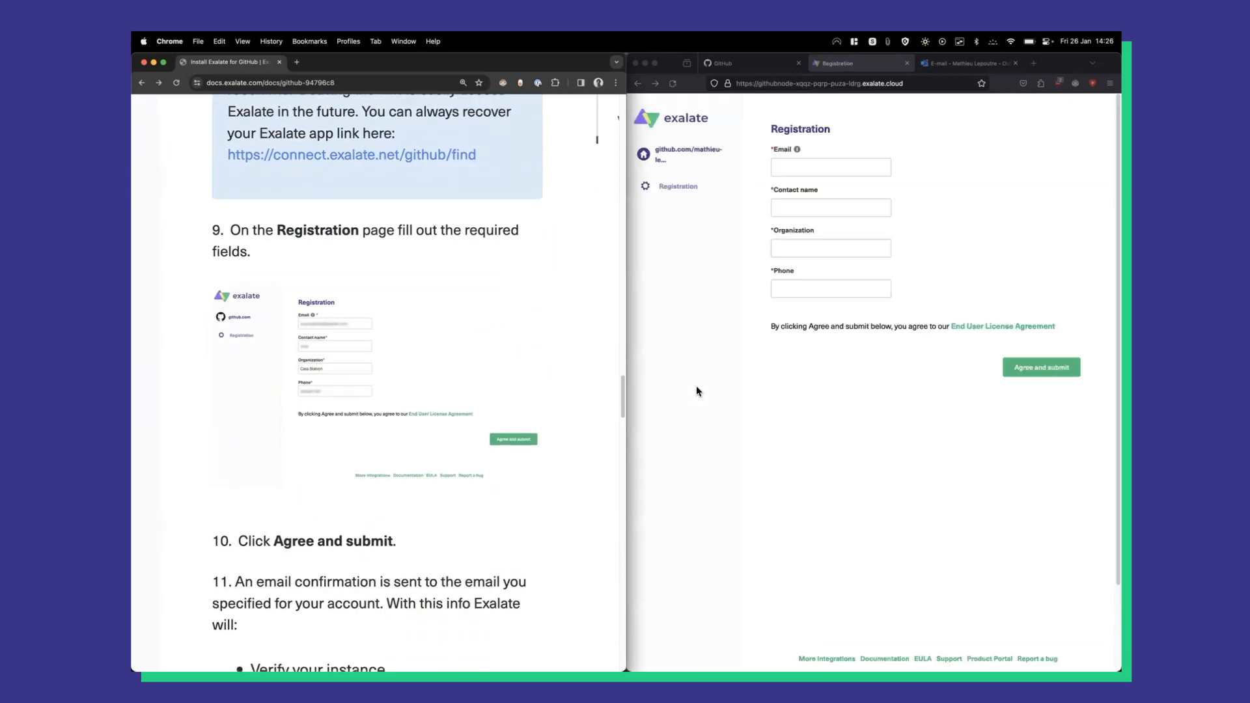
Fill the Exalate Registration form with the account's email, contact name, organization and phone, and submit it.
{"action": "left_click", "coordinate": [807, 162]}
{"action": "key", "text": "Tab"}
{"action": "key", "text": "Tab"}
{"action": "type", "text": "Ex"}
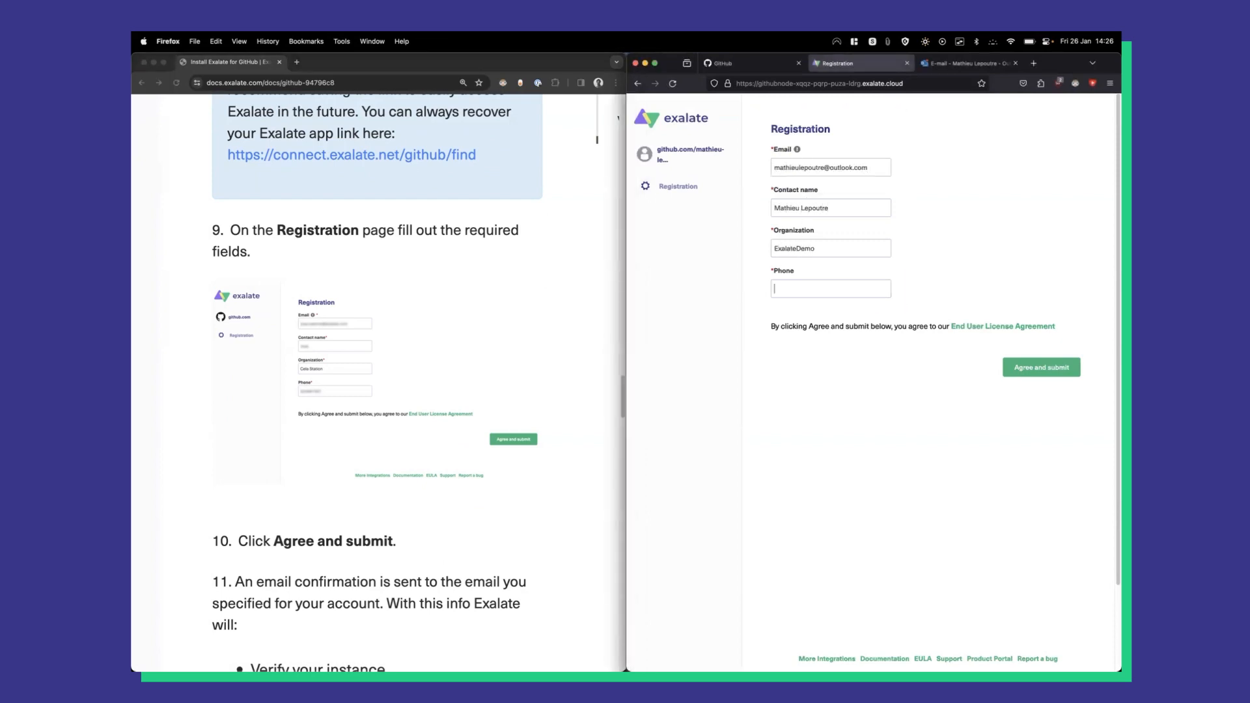
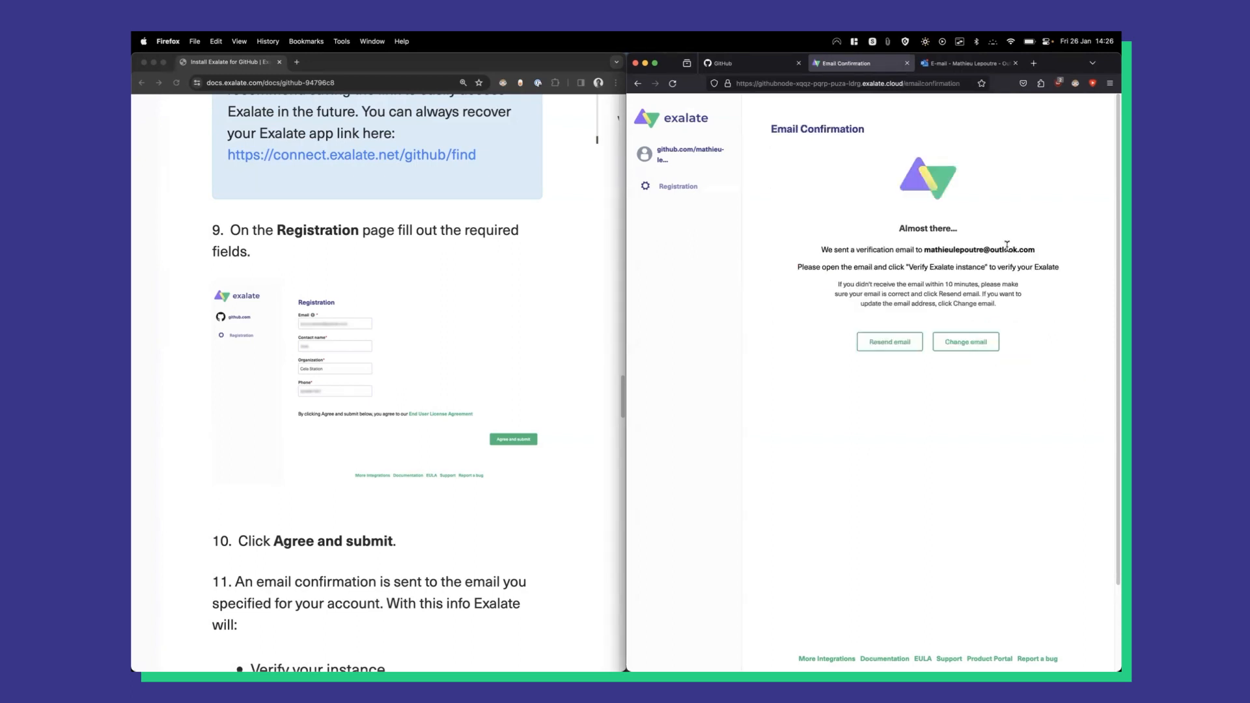
{"action": "left_click_drag", "start_coordinate": [842, 249], "coordinate": [924, 251]}
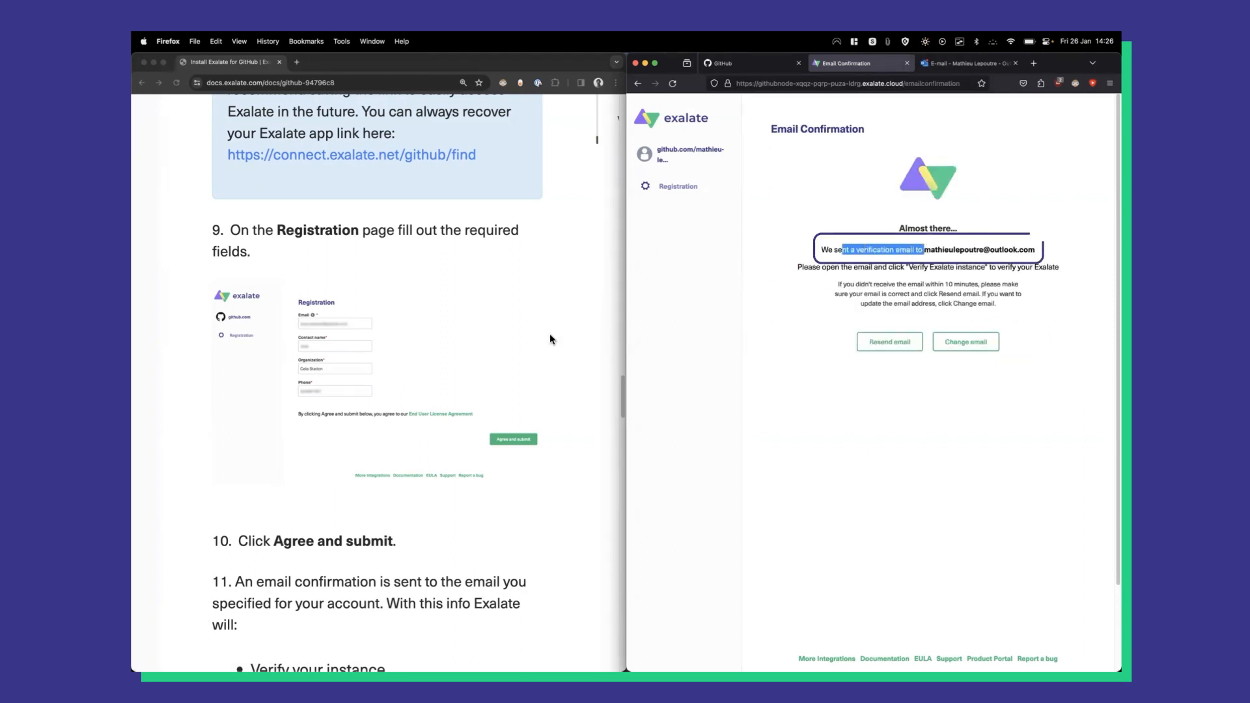
{"action": "scroll", "coordinate": [573, 358], "scroll_direction": "down", "scroll_amount": 5}
{"action": "scroll", "coordinate": [574, 362], "scroll_direction": "down", "scroll_amount": 8}
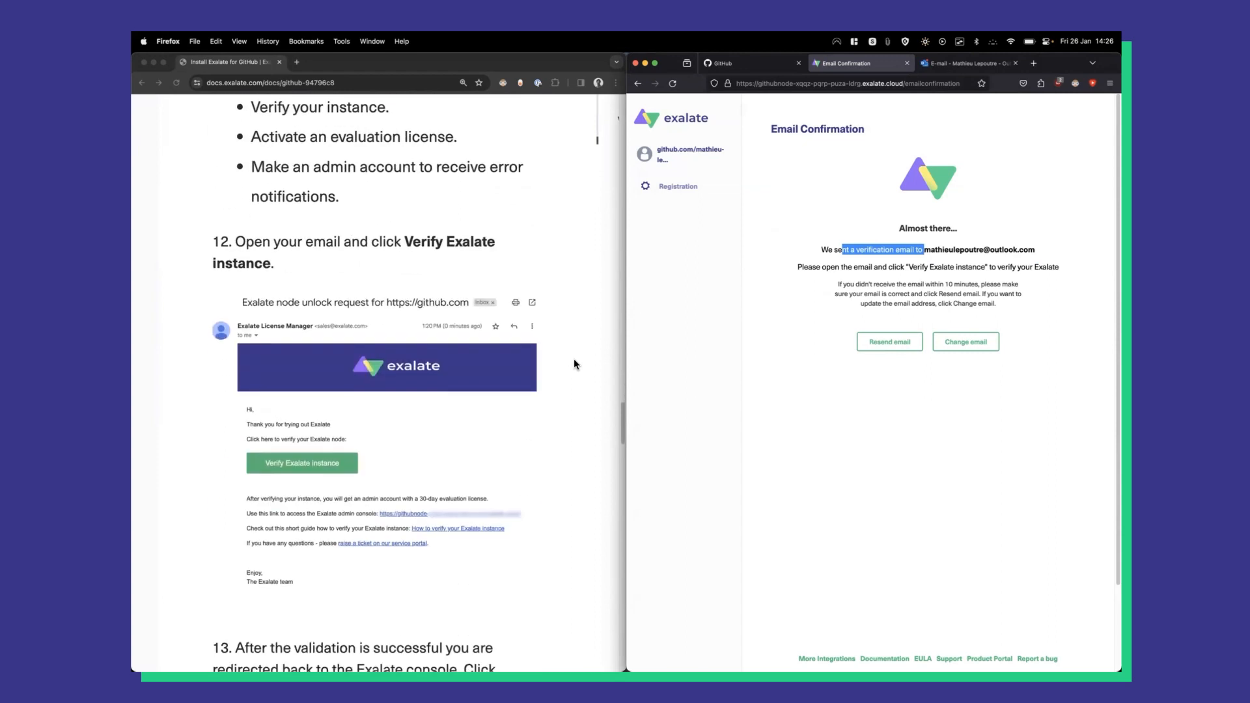
Use the 'Verify Exalate instance' link in the Outlook verification e-mail.
{"action": "key", "text": "ctrl+Tab"}
{"action": "scroll", "coordinate": [820, 419], "scroll_direction": "up", "scroll_amount": 2}
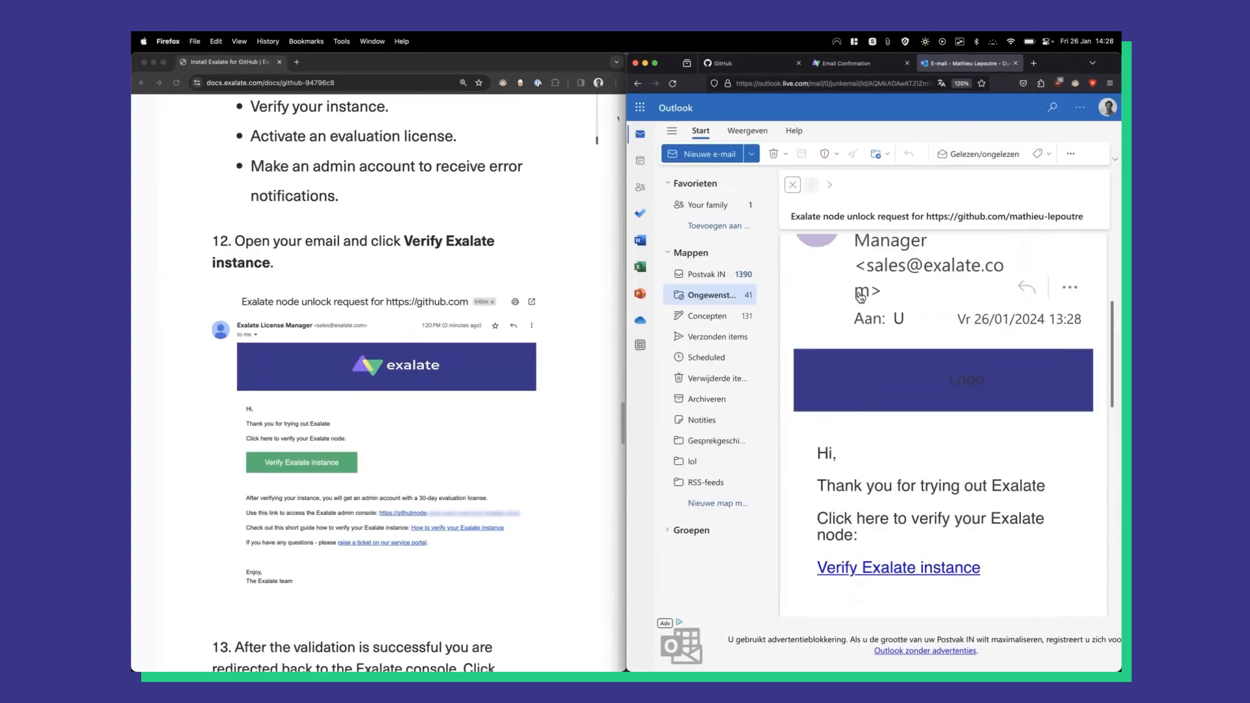
{"action": "scroll", "coordinate": [809, 406], "scroll_direction": "down", "scroll_amount": 1}
{"action": "scroll", "coordinate": [809, 405], "scroll_direction": "down", "scroll_amount": 3}
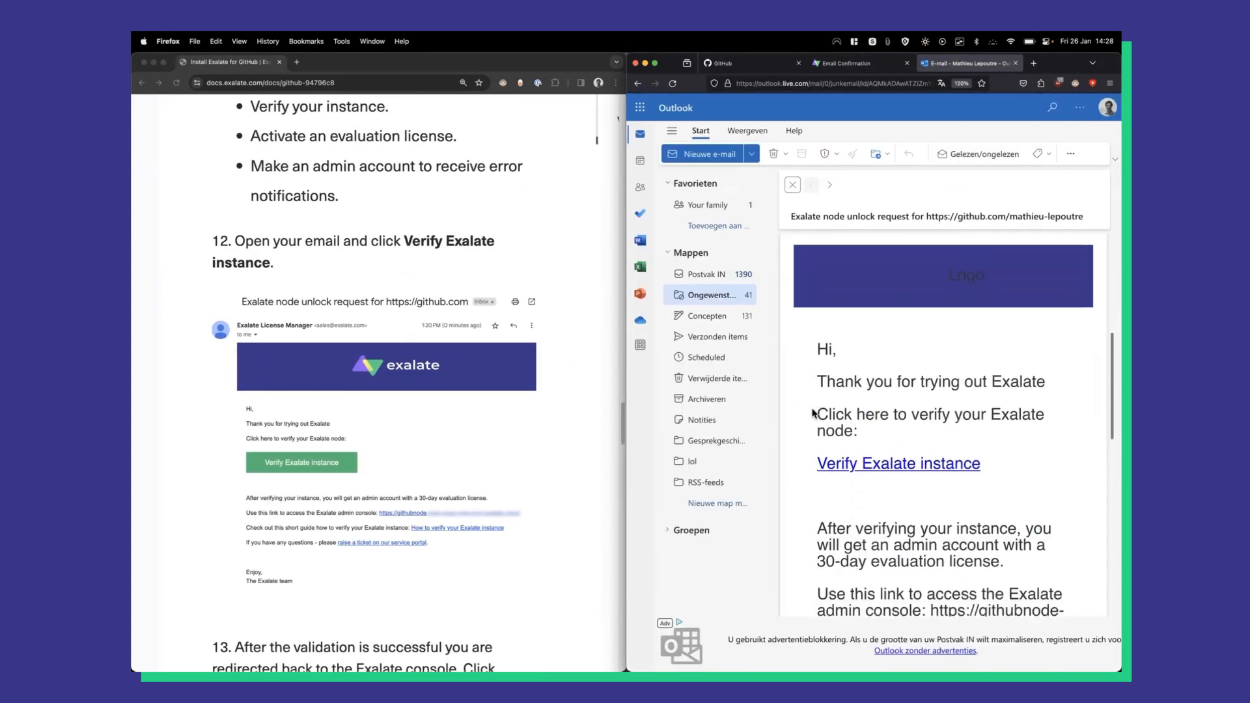
{"action": "left_click", "coordinate": [855, 422]}
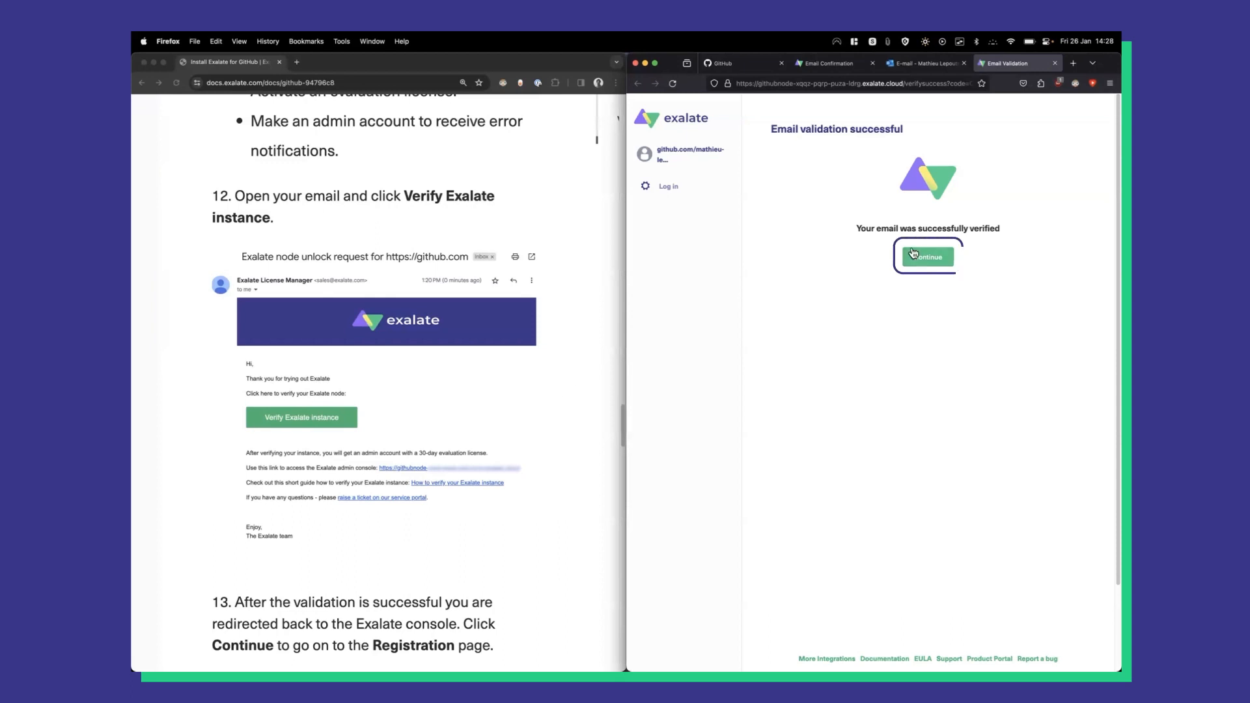
Continue to Exalate's token login page, then open the GitHub account menu.
{"action": "left_click", "coordinate": [914, 255]}
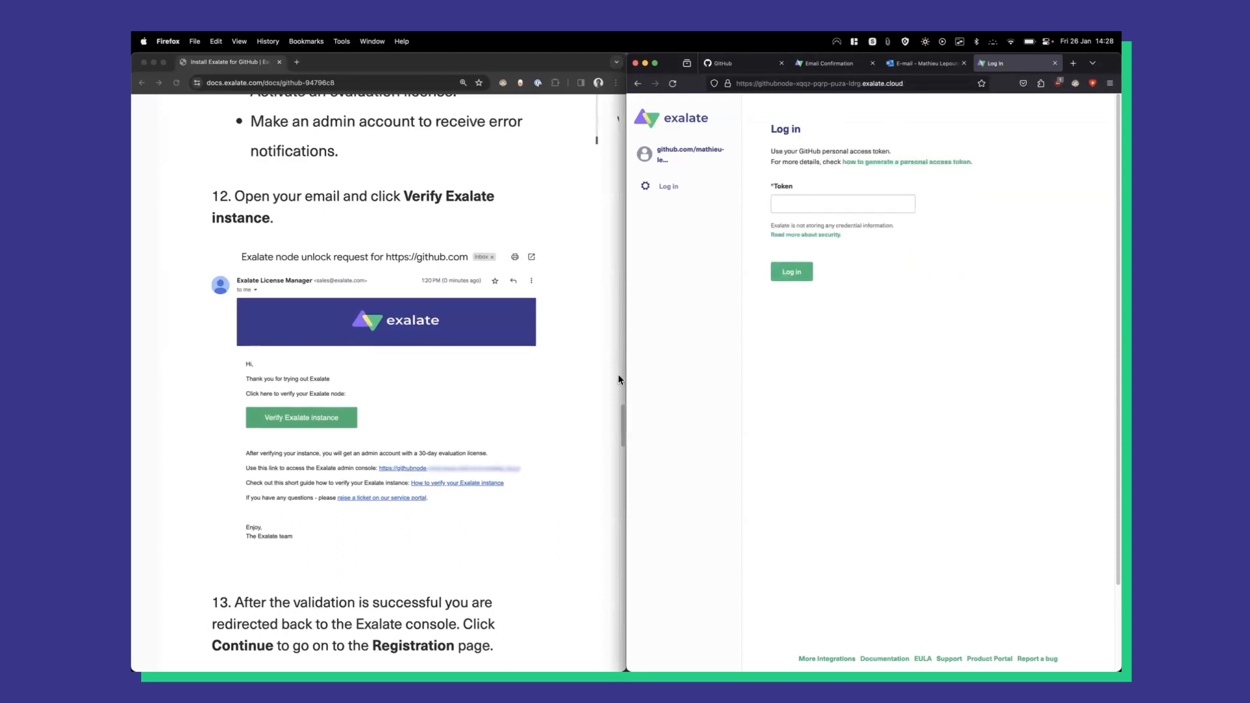
{"action": "scroll", "coordinate": [619, 379], "scroll_direction": "down", "scroll_amount": 15}
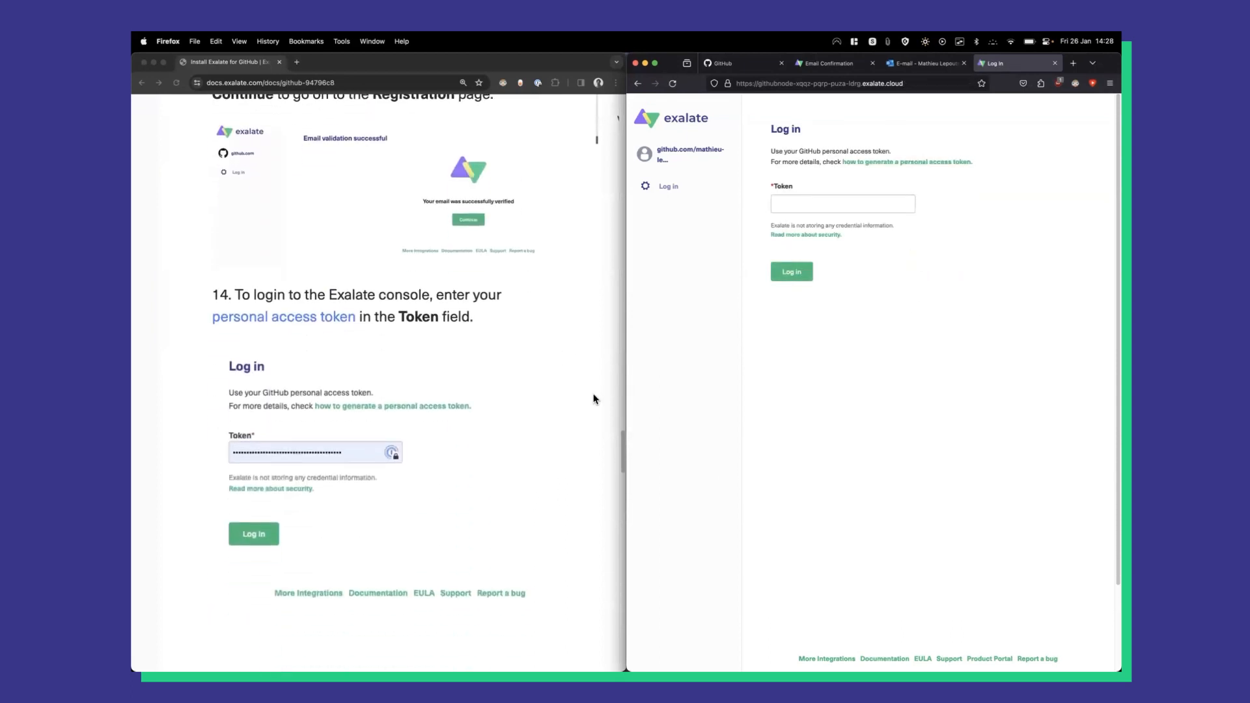
{"action": "left_click", "coordinate": [751, 65]}
{"action": "left_click", "coordinate": [1100, 108]}
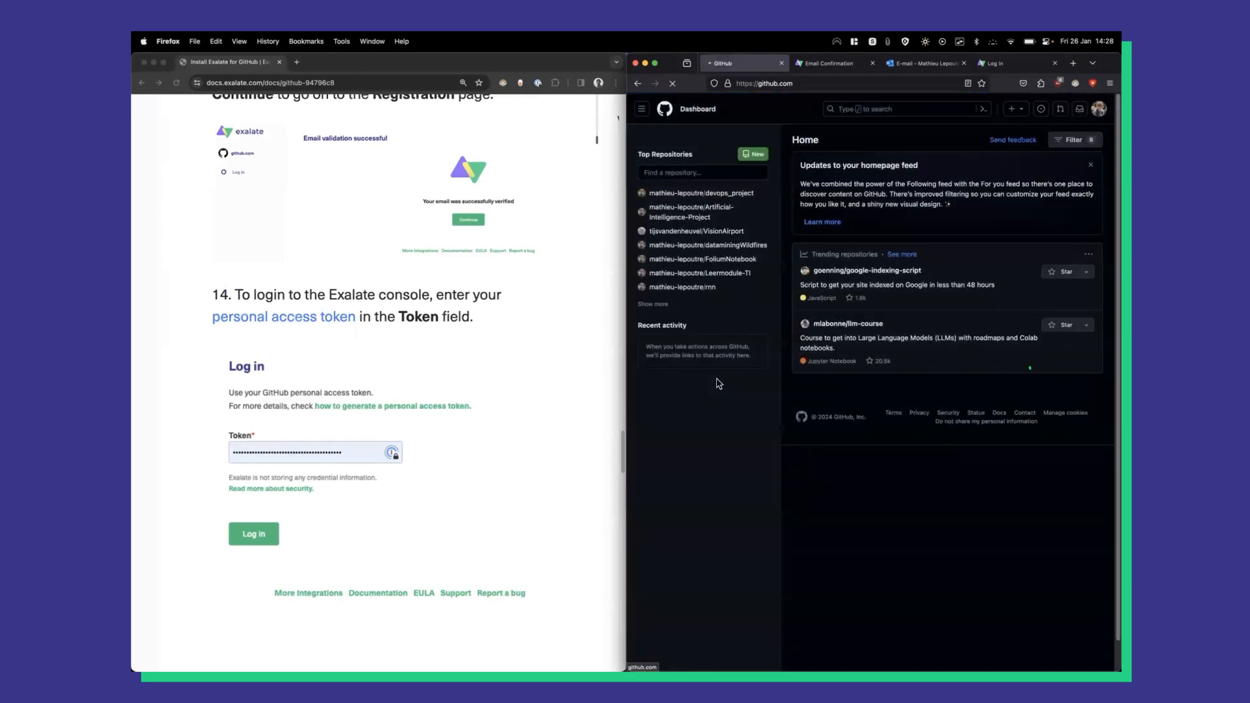
Go to Developer settings > Personal access tokens > Tokens (classic) and start a new classic token.
{"action": "scroll", "coordinate": [684, 423], "scroll_direction": "down", "scroll_amount": 10}
{"action": "scroll", "coordinate": [684, 325], "scroll_direction": "down", "scroll_amount": 2}
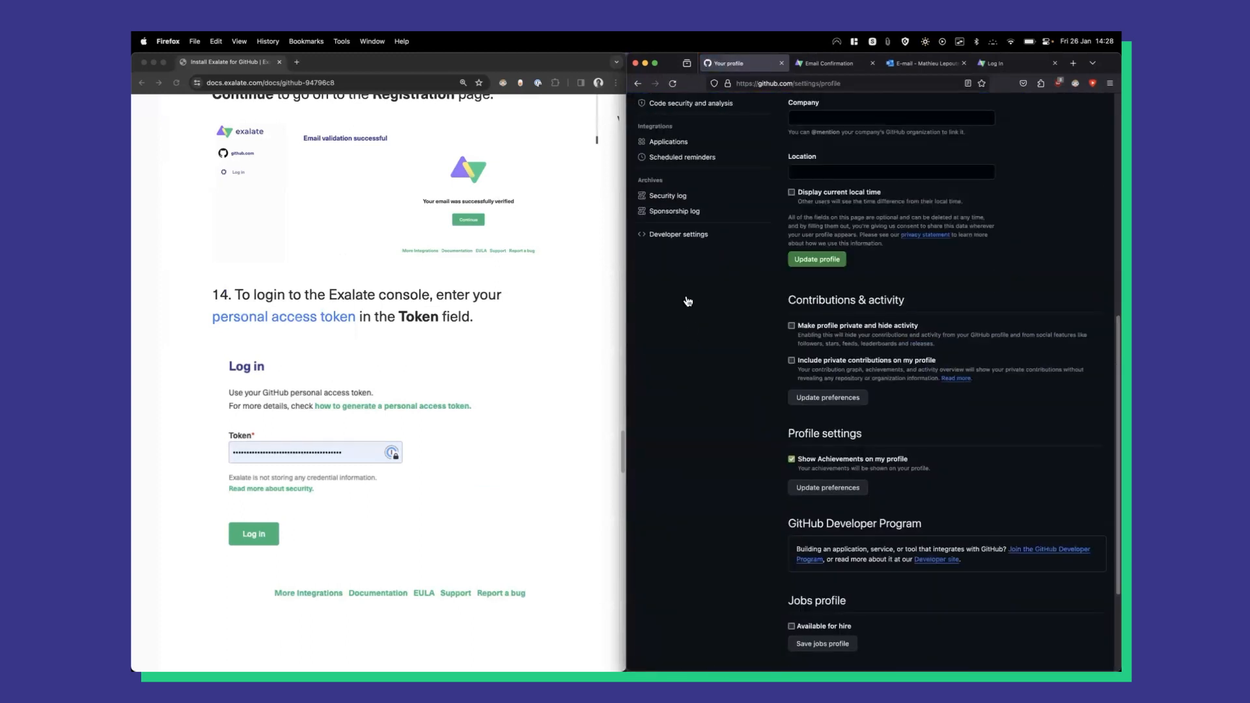
{"action": "scroll", "coordinate": [683, 306], "scroll_direction": "up", "scroll_amount": 2}
{"action": "left_click", "coordinate": [678, 315]}
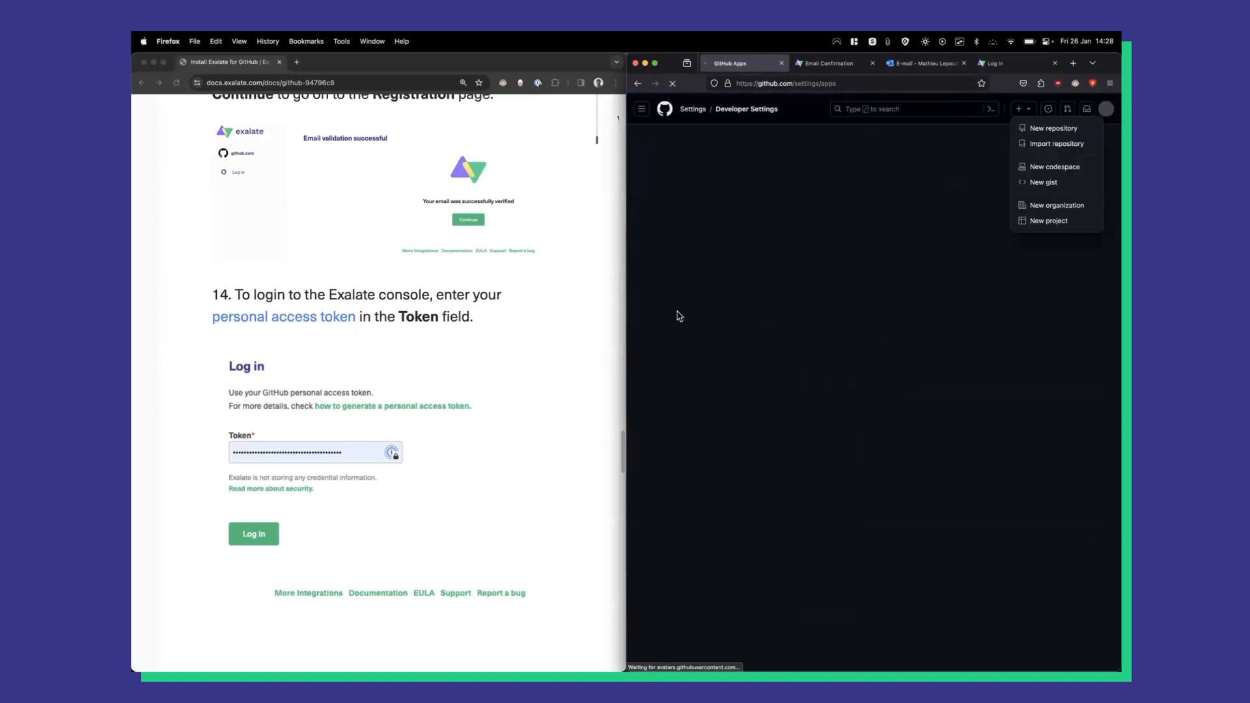
{"action": "left_click", "coordinate": [673, 177]}
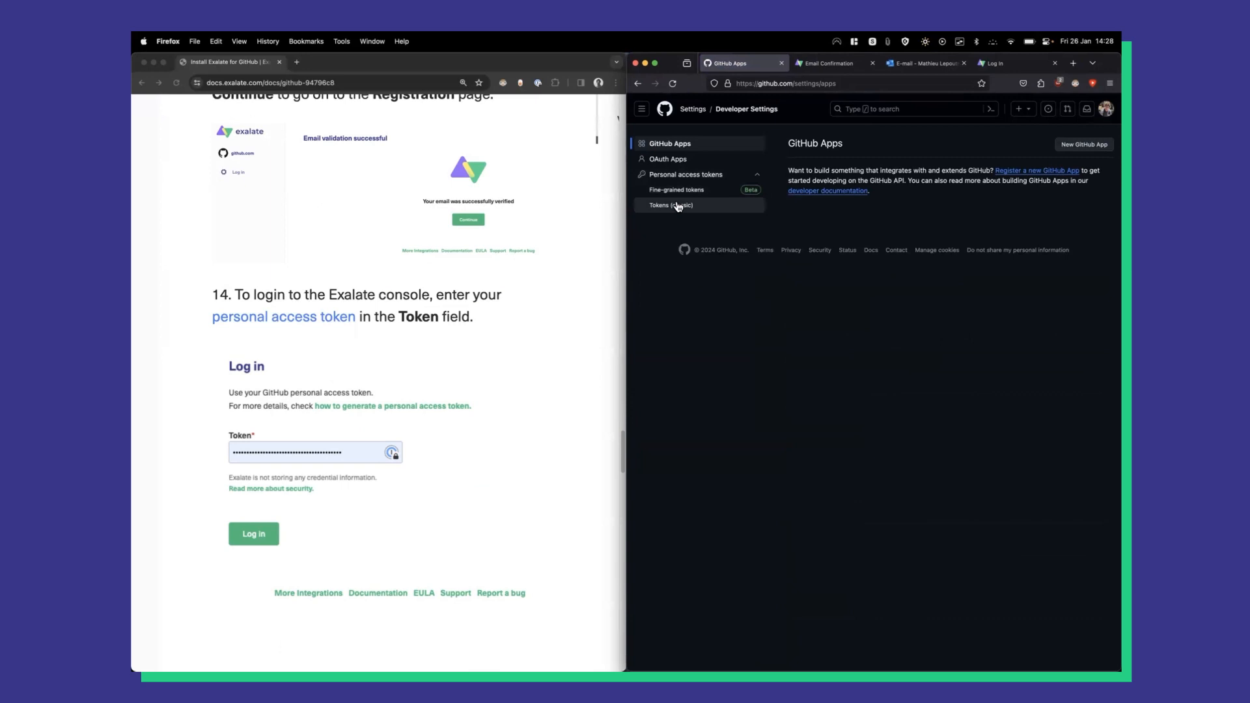
{"action": "left_click", "coordinate": [678, 207]}
{"action": "scroll", "coordinate": [522, 354], "scroll_direction": "down", "scroll_amount": 15}
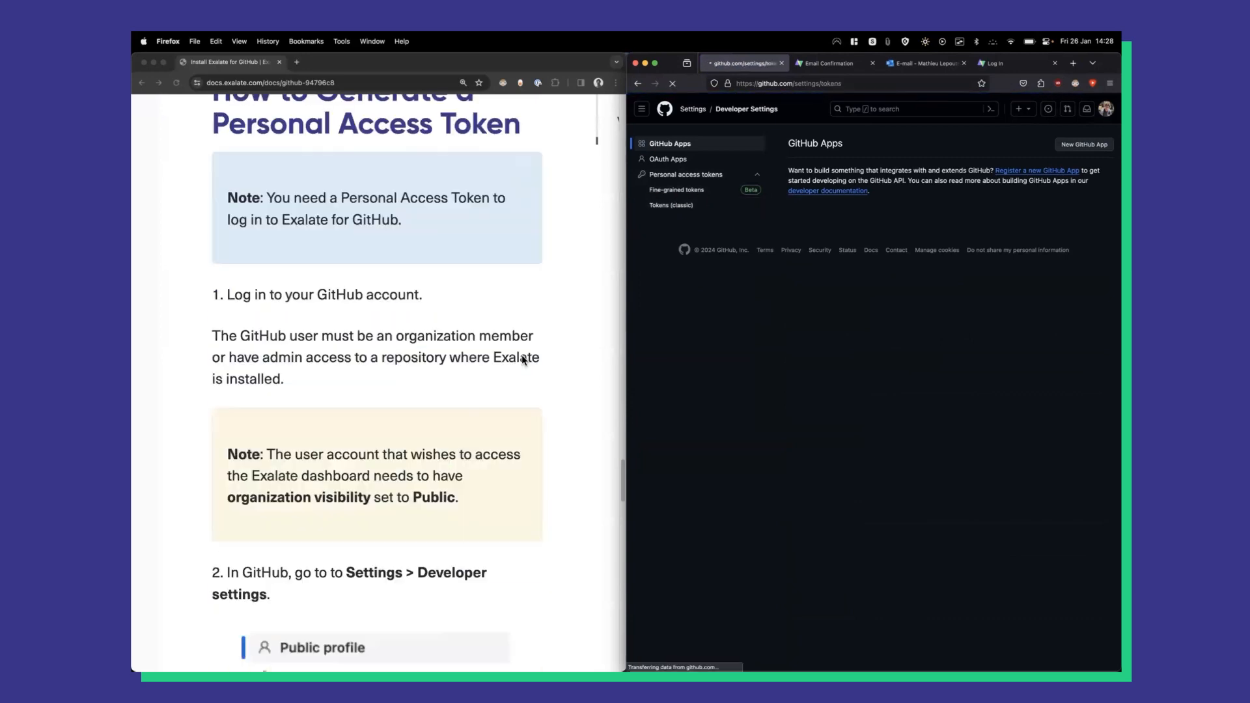
{"action": "scroll", "coordinate": [522, 360], "scroll_direction": "down", "scroll_amount": 5}
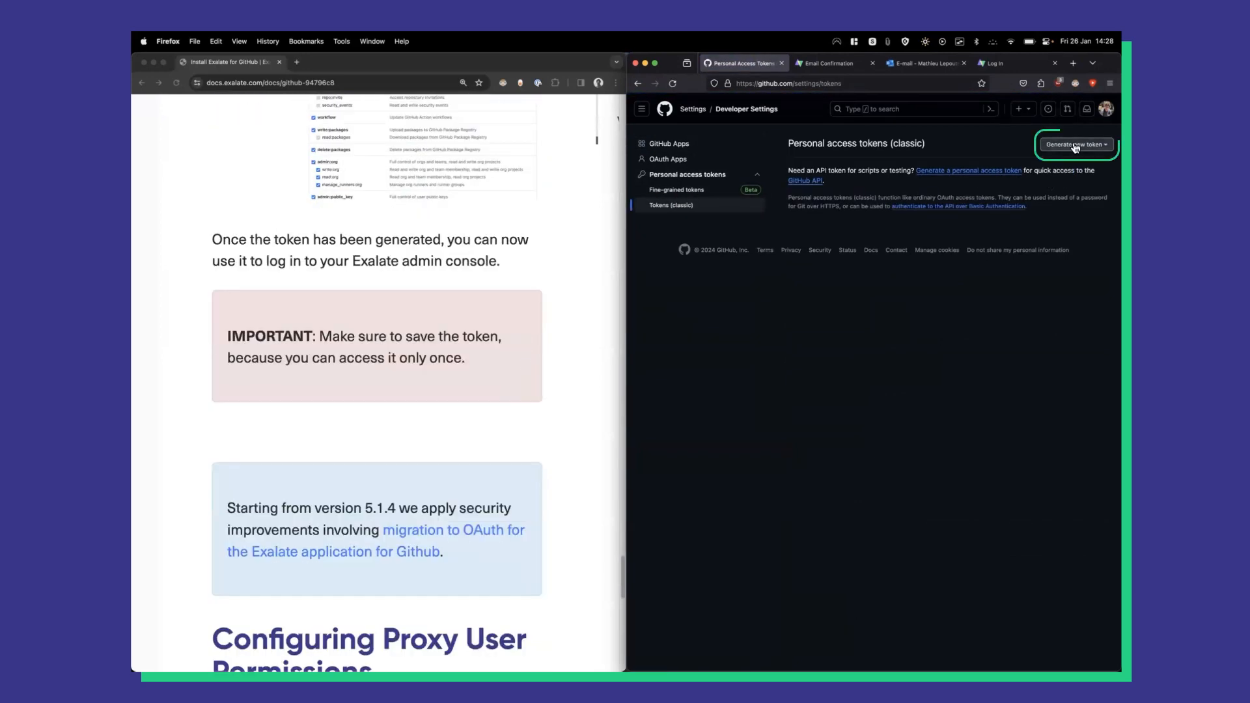
{"action": "left_click", "coordinate": [1076, 145]}
{"action": "left_click", "coordinate": [1024, 190]}
{"action": "scroll", "coordinate": [599, 411], "scroll_direction": "down", "scroll_amount": 3}
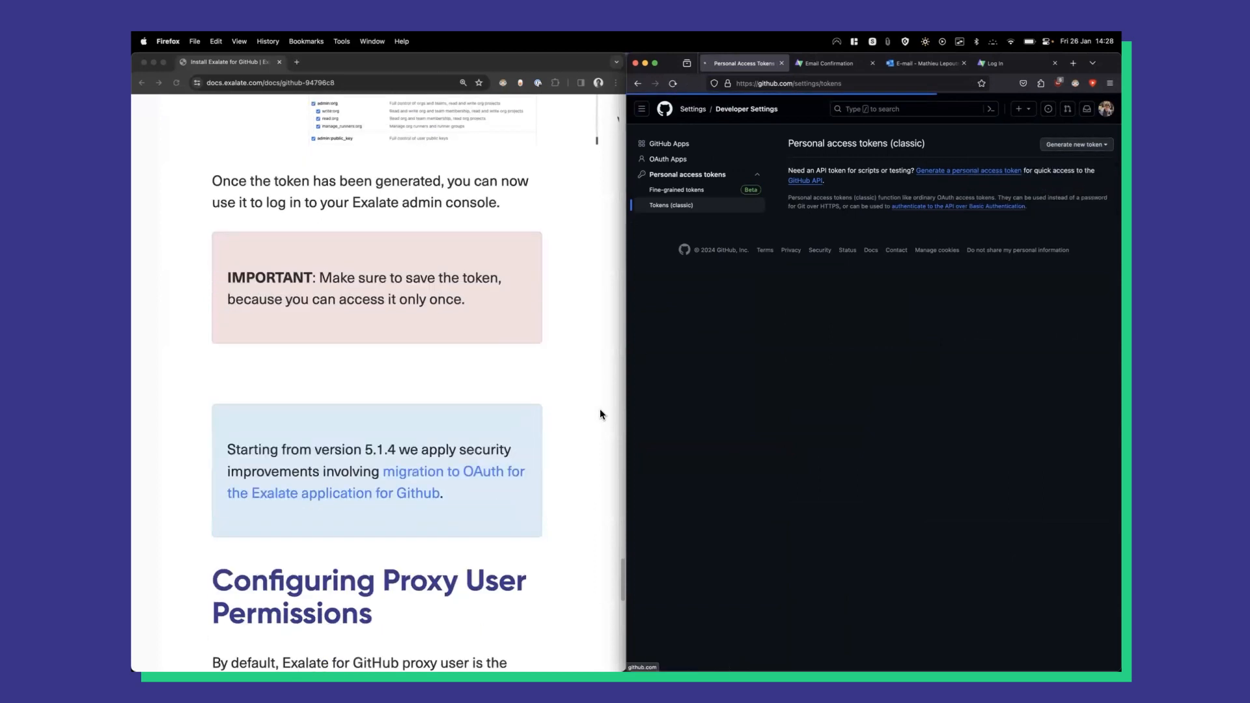
{"action": "scroll", "coordinate": [600, 411], "scroll_direction": "up", "scroll_amount": 1}
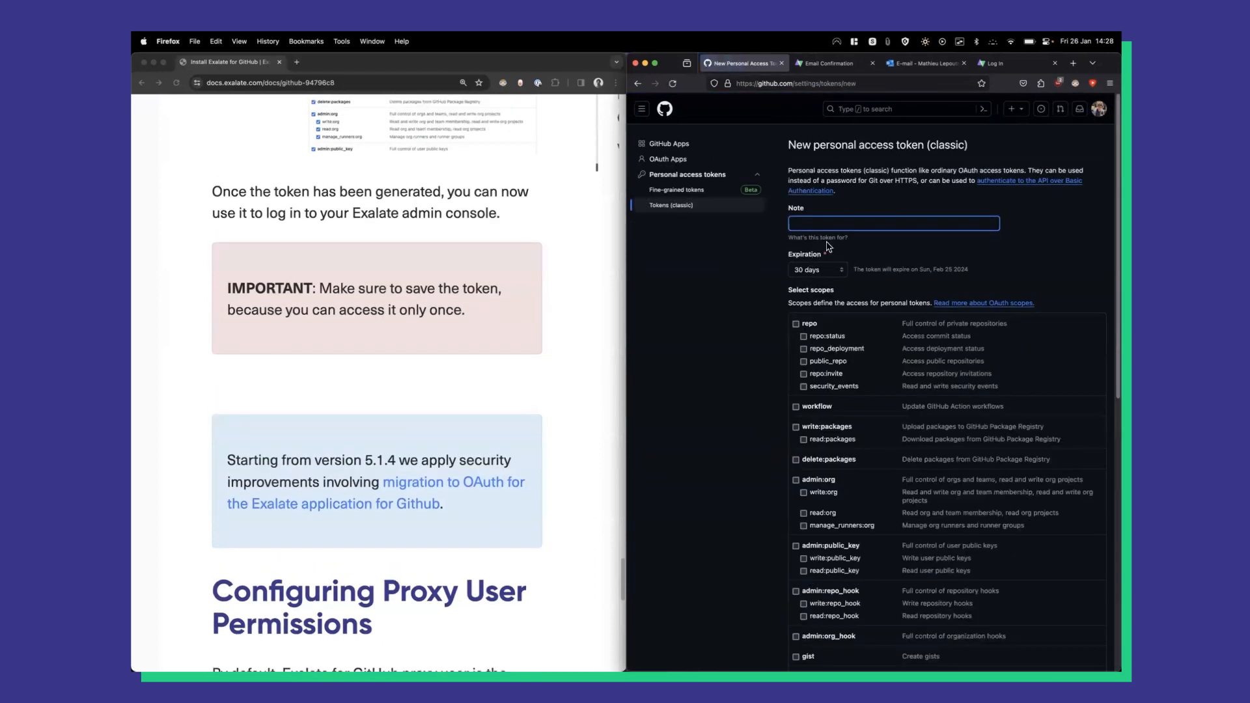
Generate a classic token 'ExalateApp' with 7-day expiration and the repo and admin:org scopes.
{"action": "type", "text": "Exalate"}
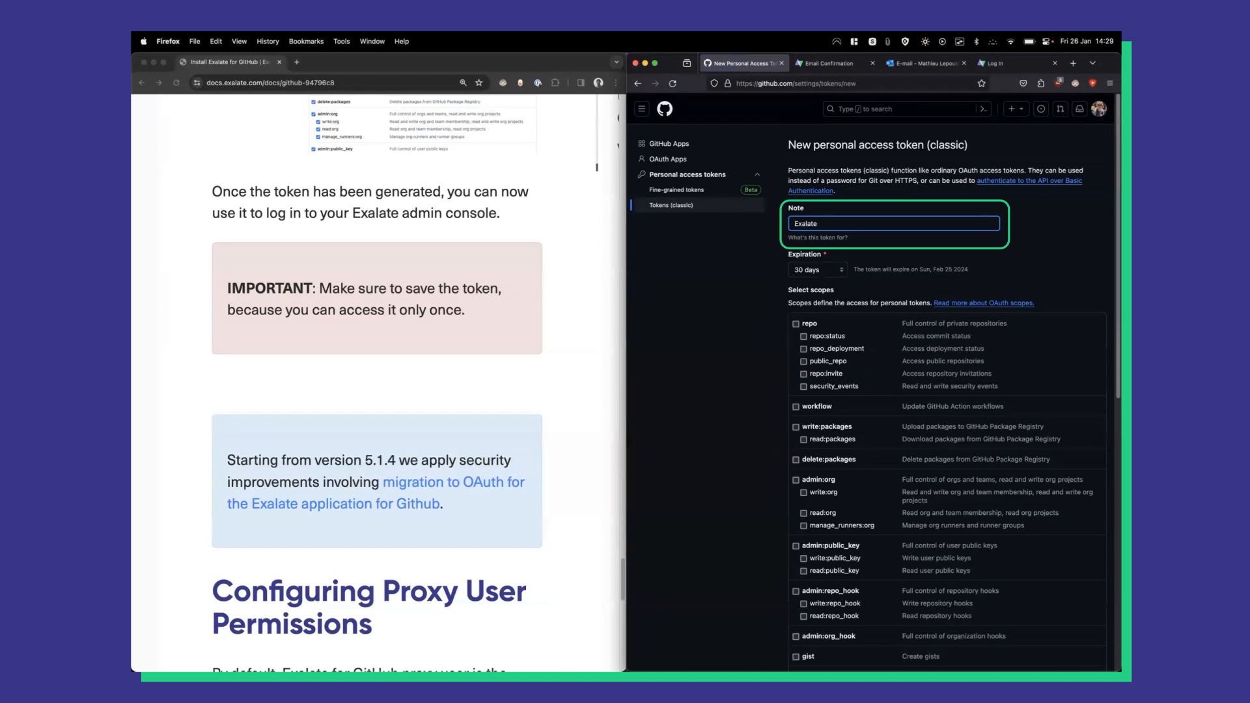
{"action": "type", "text": "App"}
{"action": "left_click", "coordinate": [816, 269]}
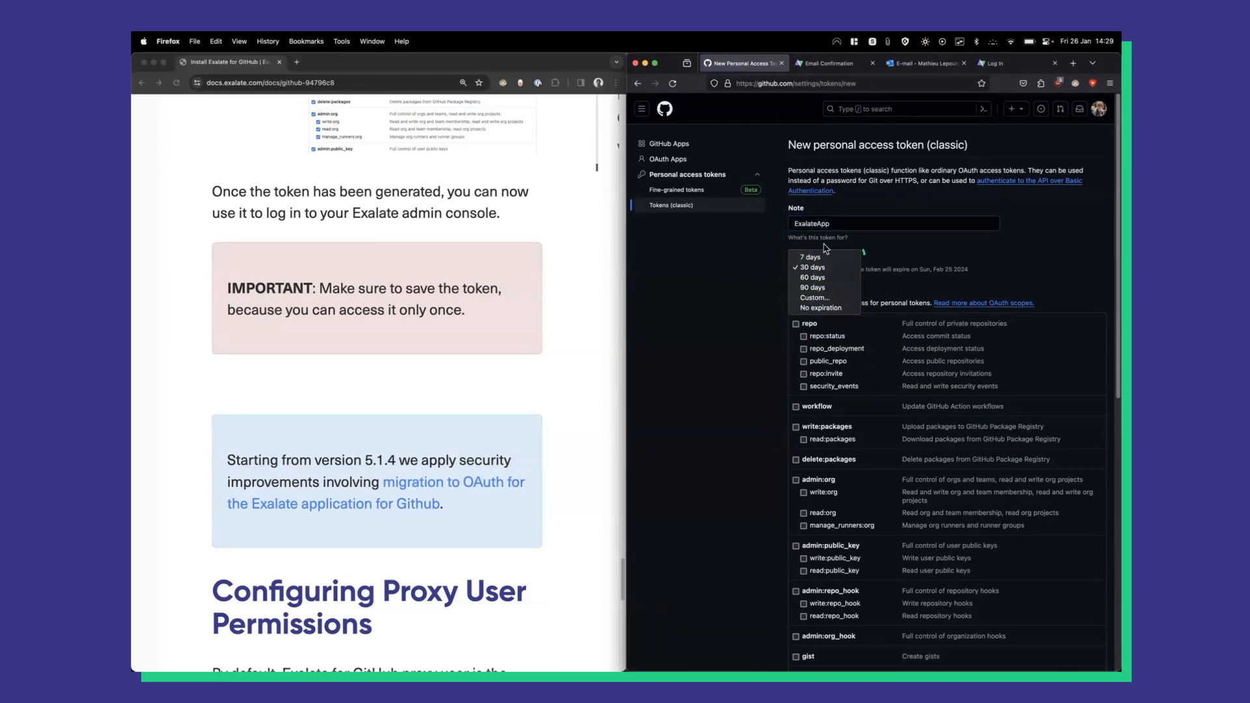
{"action": "left_click", "coordinate": [821, 260]}
{"action": "left_click", "coordinate": [797, 325]}
{"action": "scroll", "coordinate": [594, 363], "scroll_direction": "down", "scroll_amount": 3}
{"action": "scroll", "coordinate": [595, 364], "scroll_direction": "up", "scroll_amount": 6}
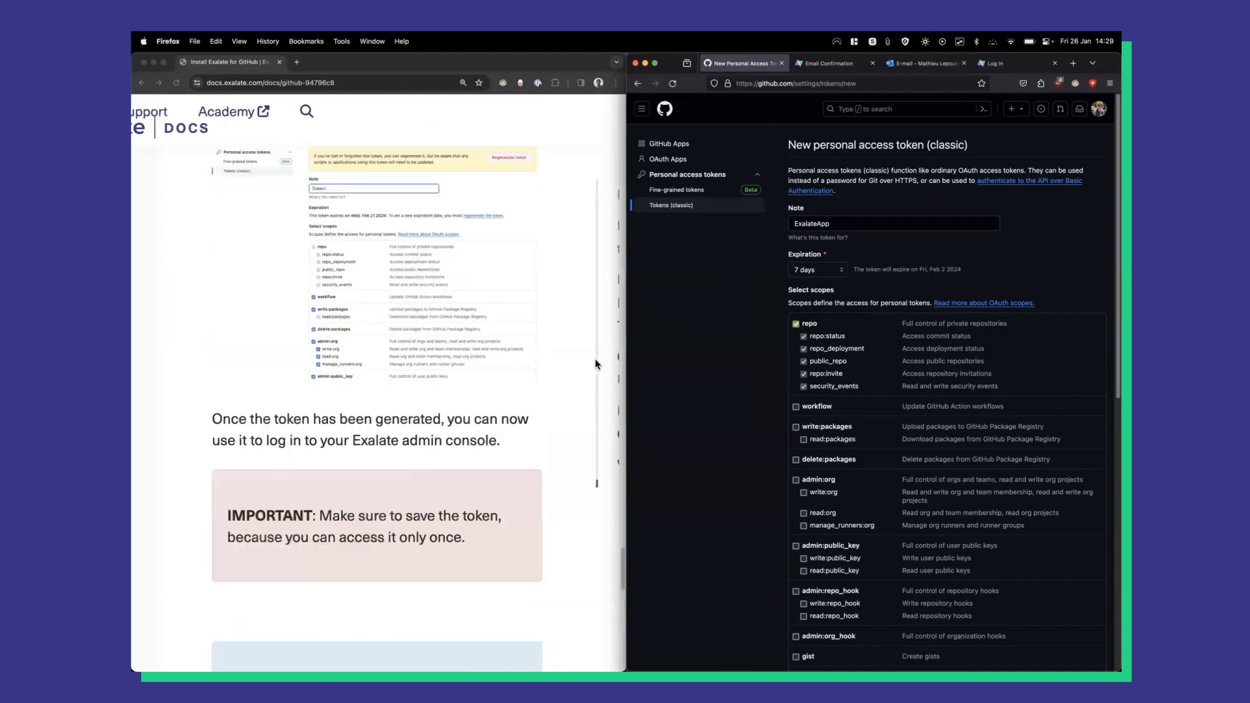
{"action": "scroll", "coordinate": [595, 363], "scroll_direction": "up", "scroll_amount": 3}
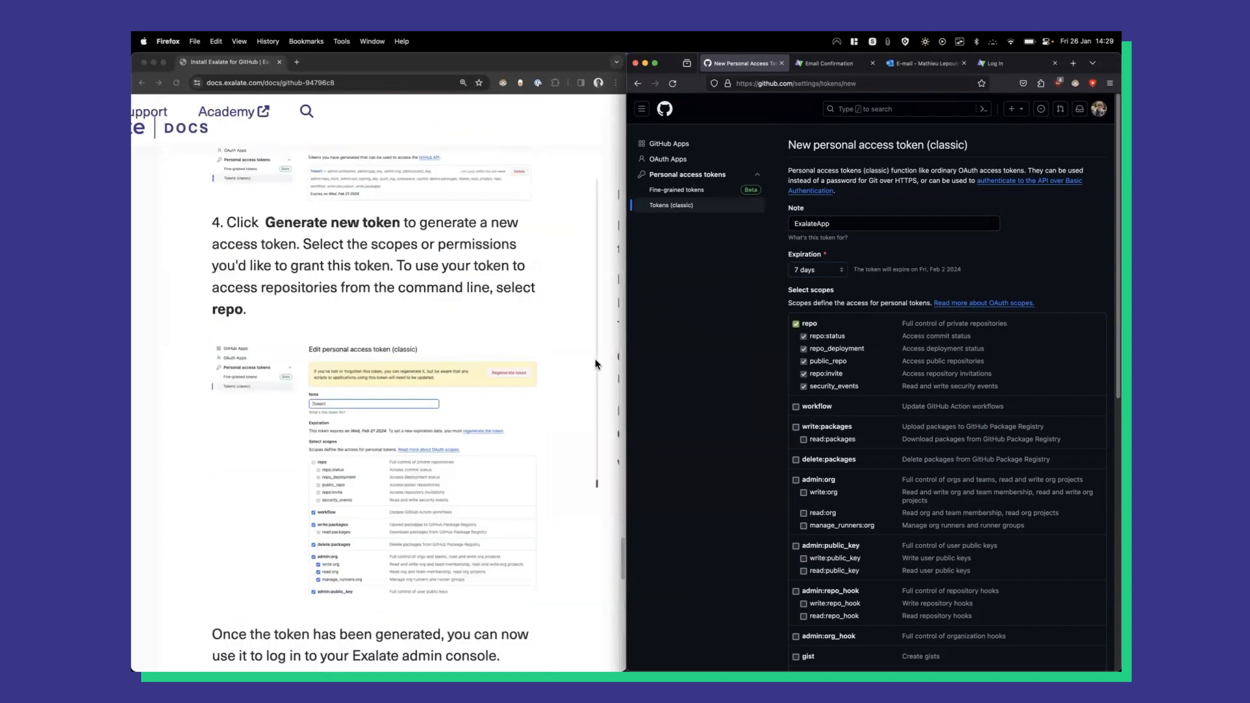
{"action": "scroll", "coordinate": [801, 409], "scroll_direction": "down", "scroll_amount": 2}
{"action": "left_click", "coordinate": [795, 418]}
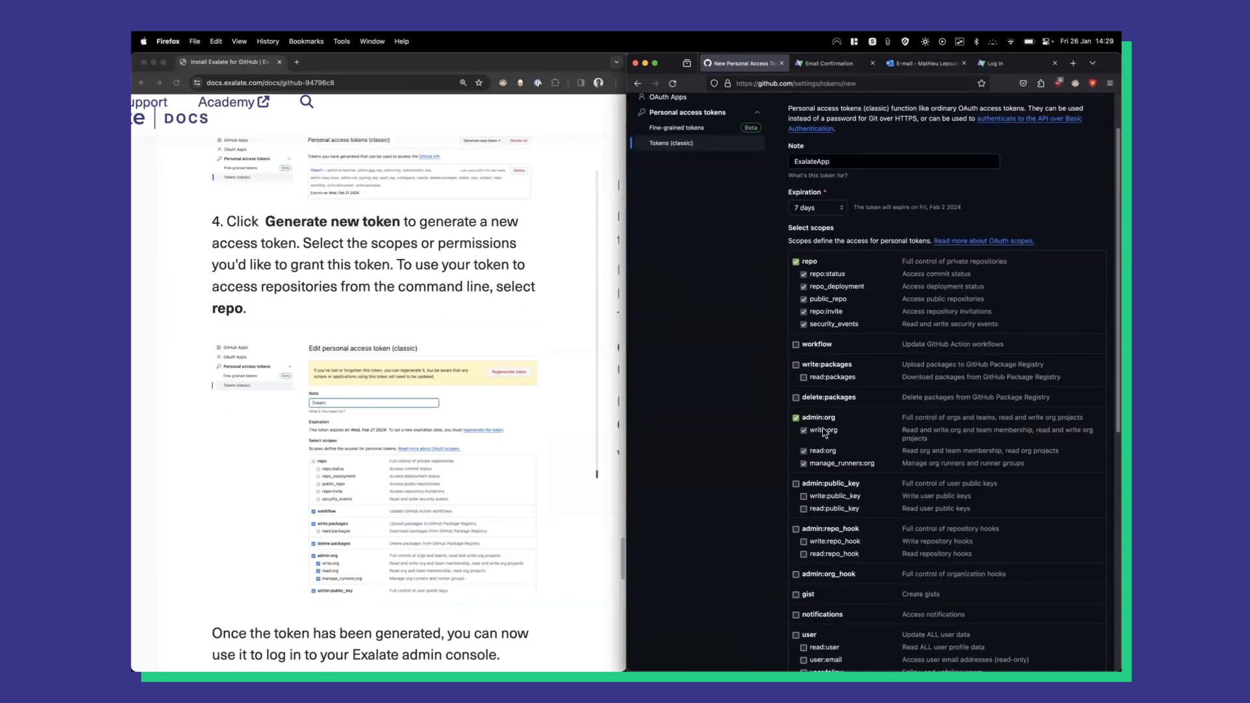
{"action": "scroll", "coordinate": [823, 433], "scroll_direction": "down", "scroll_amount": 12}
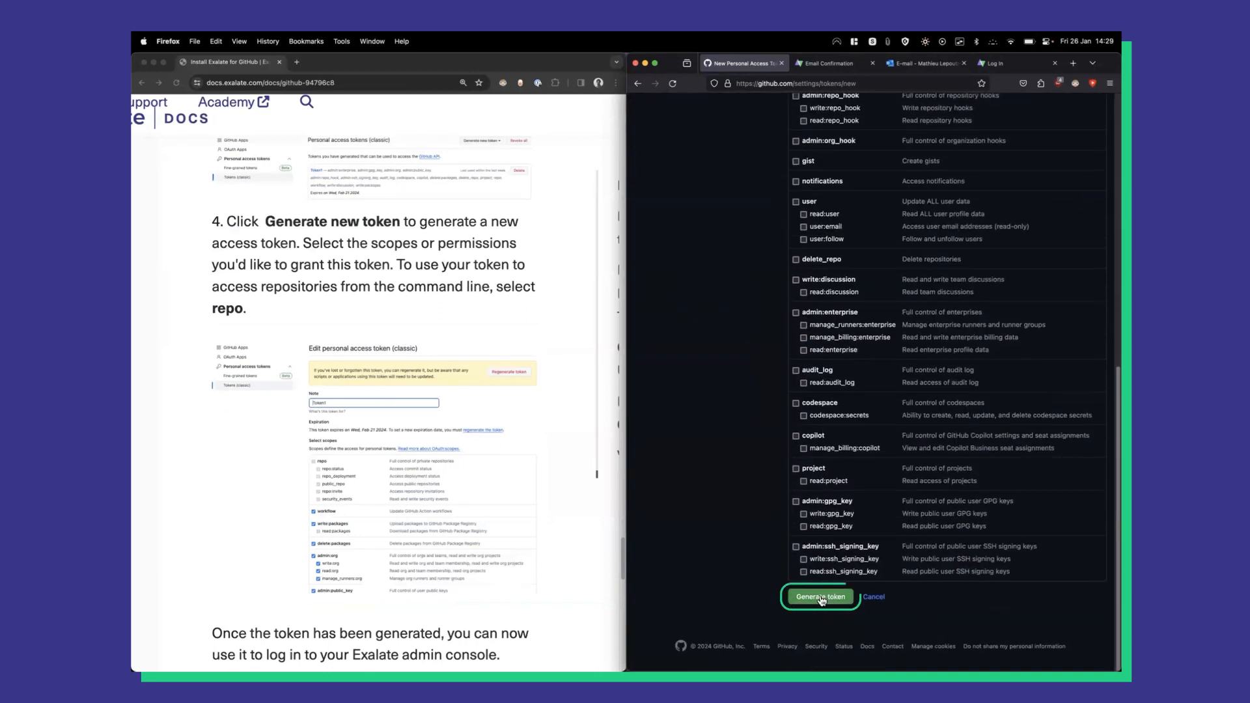
{"action": "left_click", "coordinate": [820, 597]}
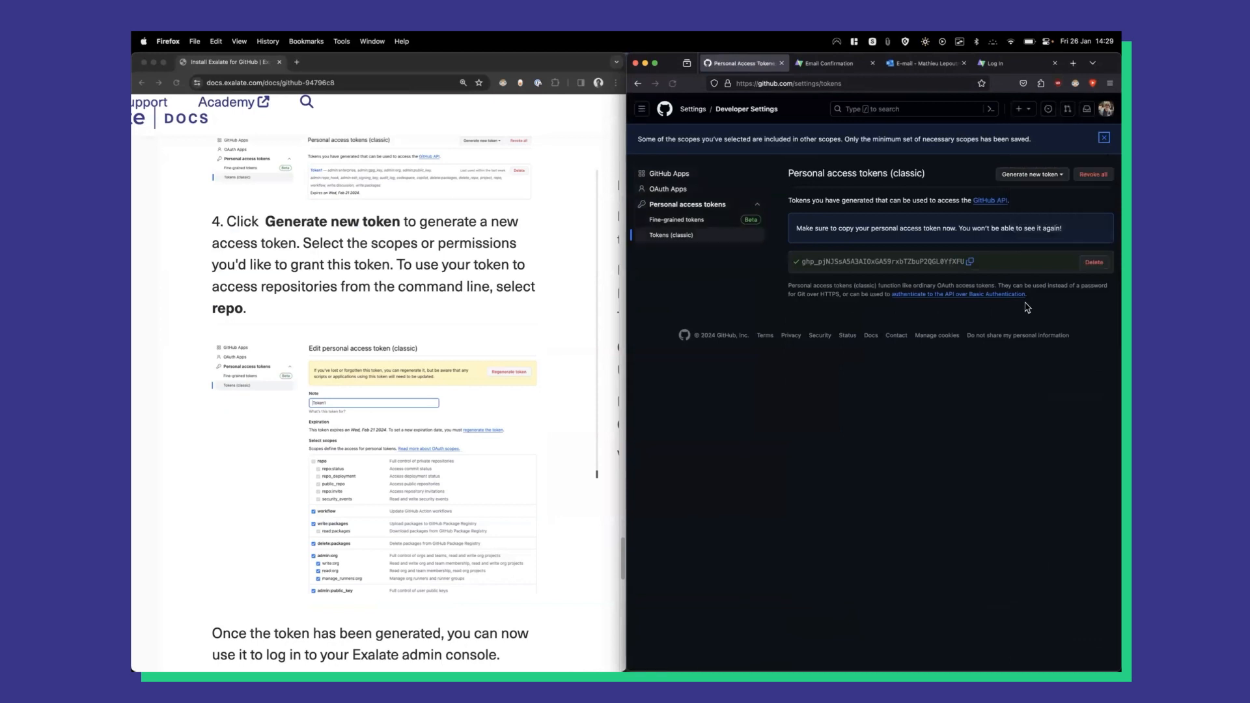
Log in to Exalate by pasting the new GitHub token, and save the exalate.cloud login in the browser.
{"action": "left_click", "coordinate": [970, 261]}
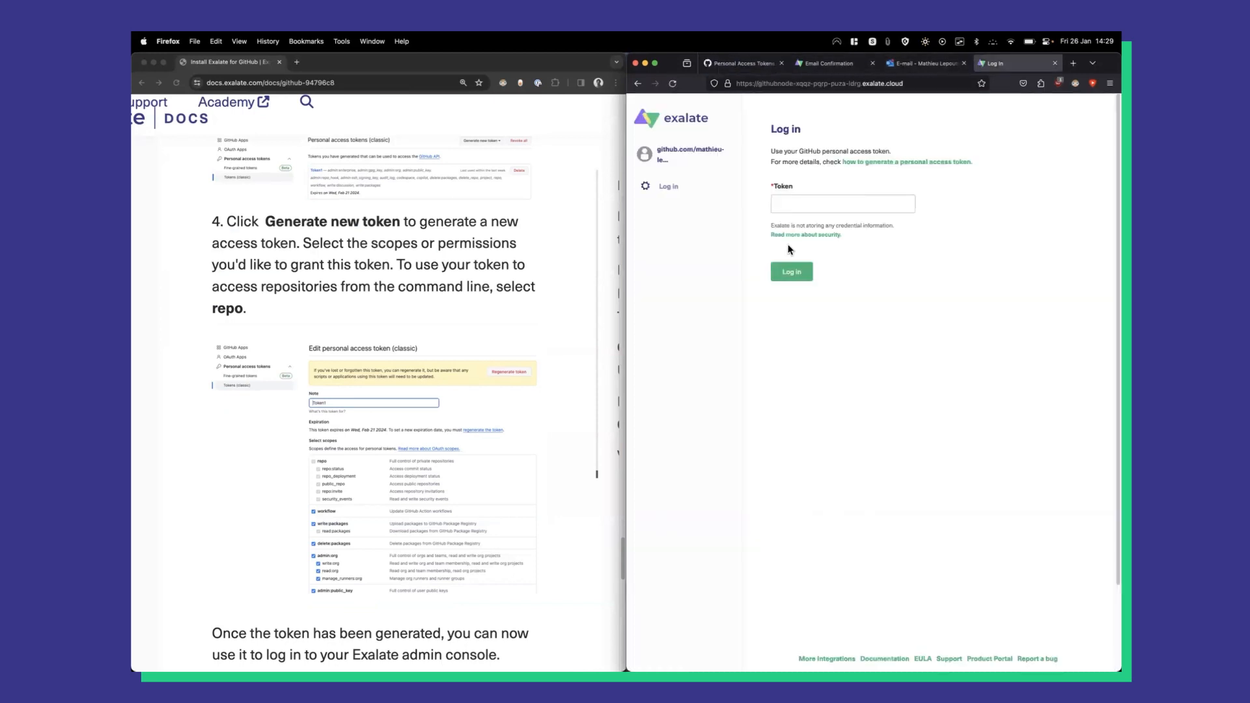
{"action": "left_click", "coordinate": [997, 63]}
{"action": "left_click", "coordinate": [788, 207]}
{"action": "key", "text": "super+v"}
{"action": "left_click", "coordinate": [795, 275]}
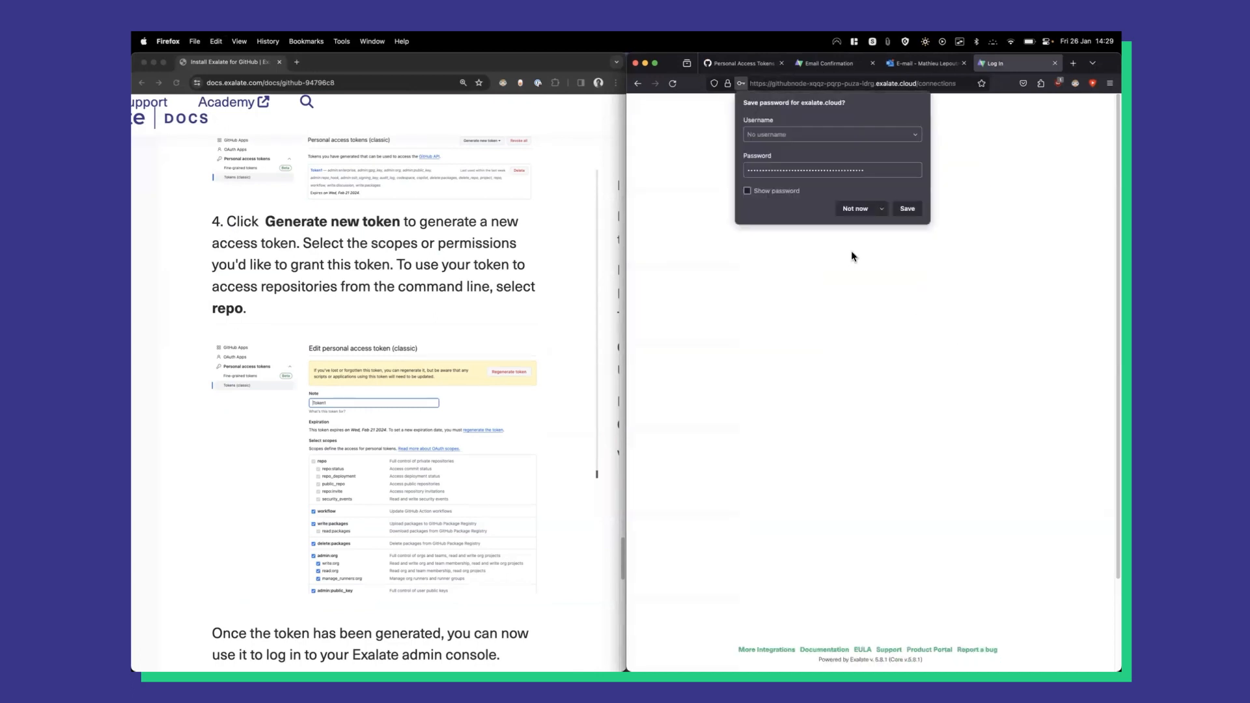
{"action": "left_click", "coordinate": [907, 208]}
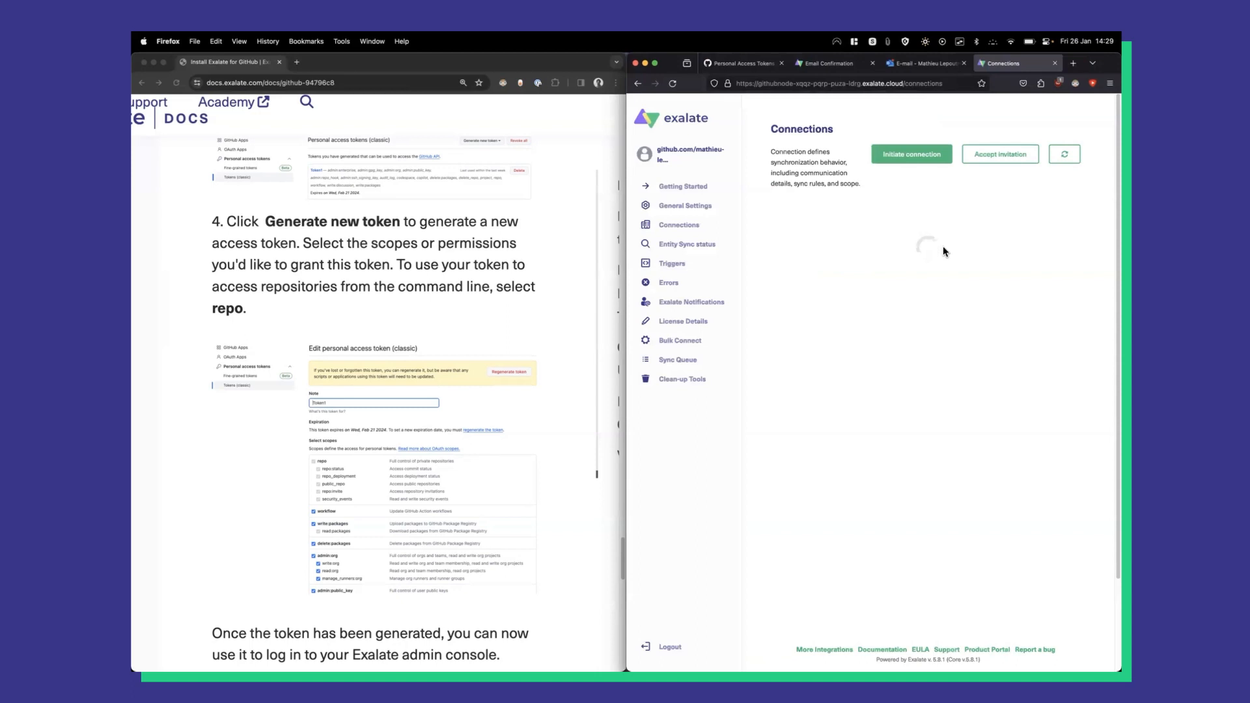
Look through the Getting Started and General settings pages, ending on the empty Connections page.
{"action": "left_click", "coordinate": [698, 187]}
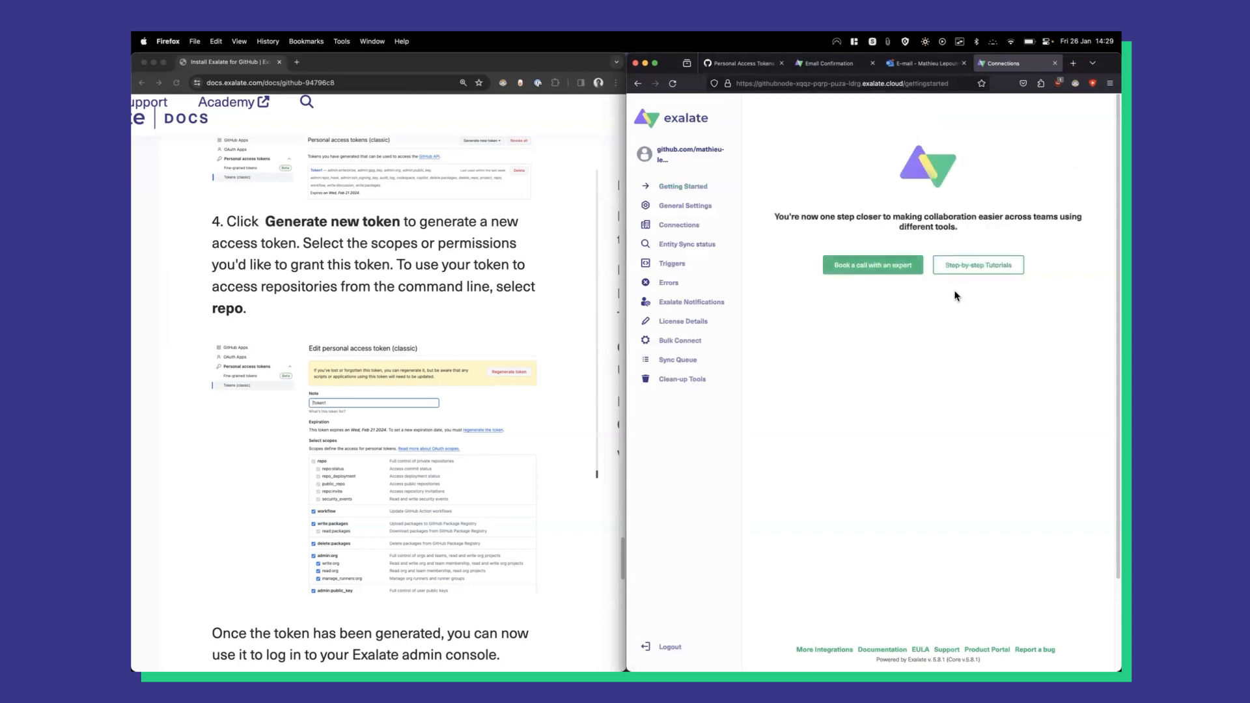
{"action": "left_click", "coordinate": [694, 206]}
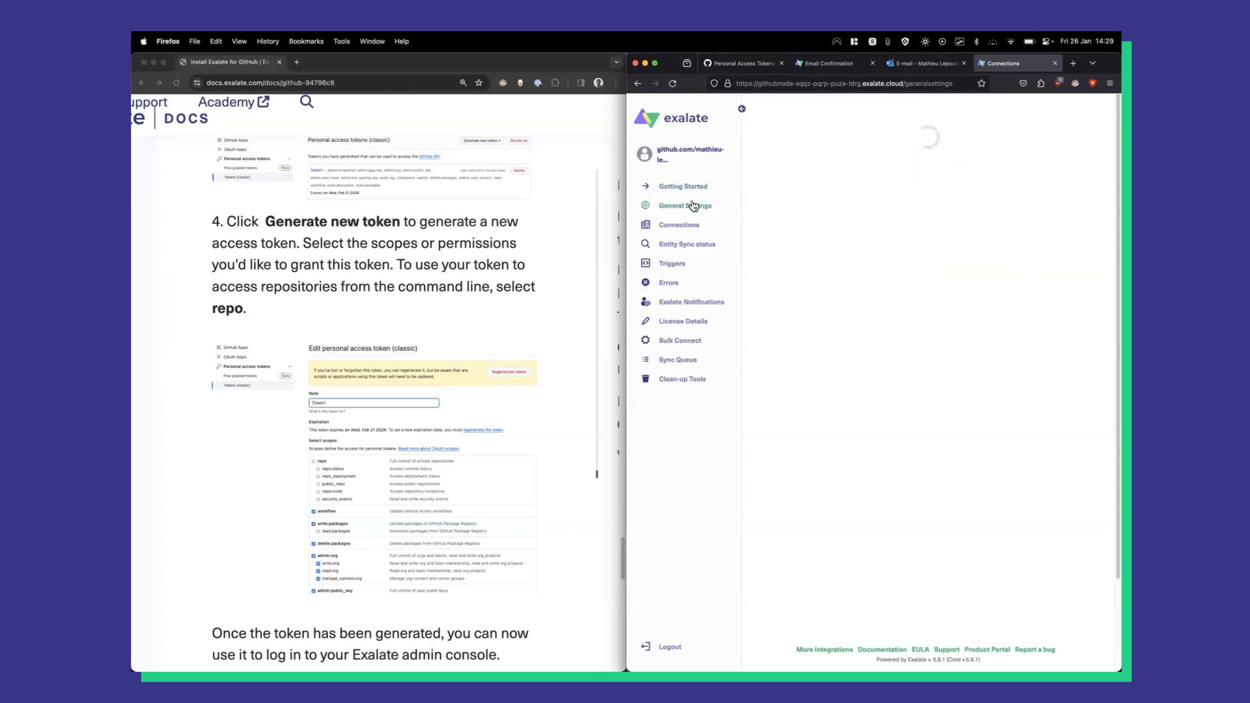
{"action": "left_click", "coordinate": [666, 225]}
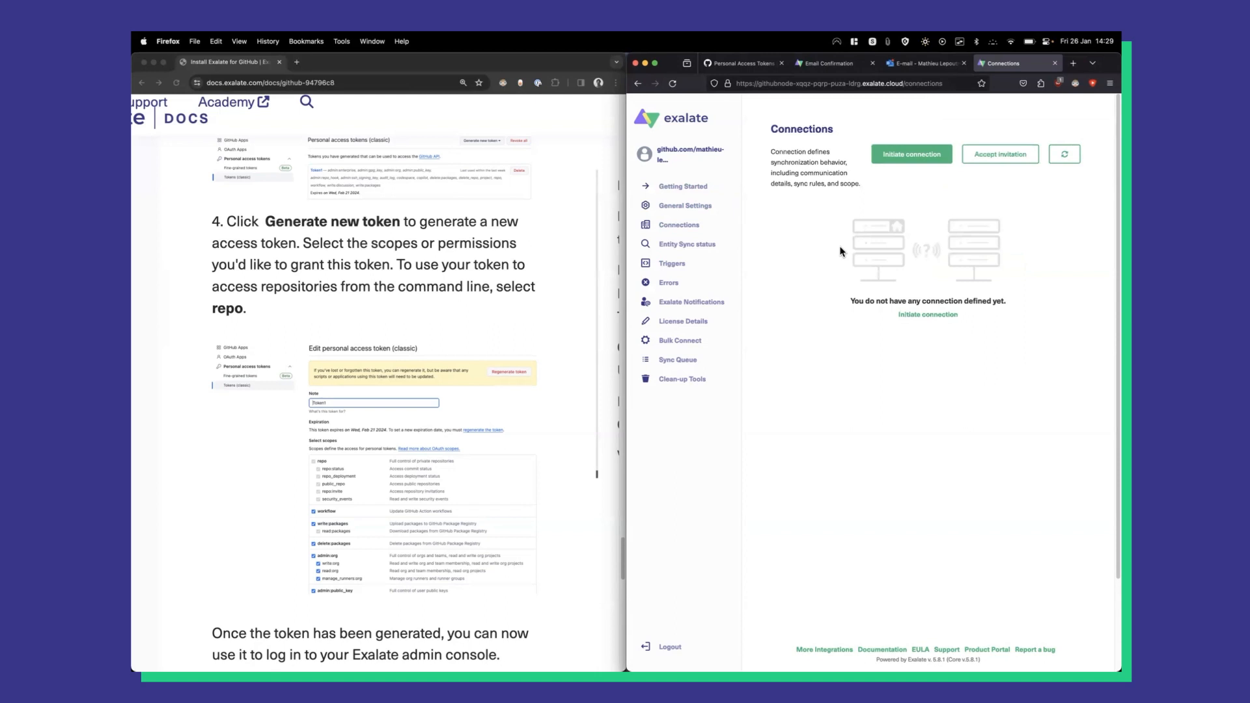